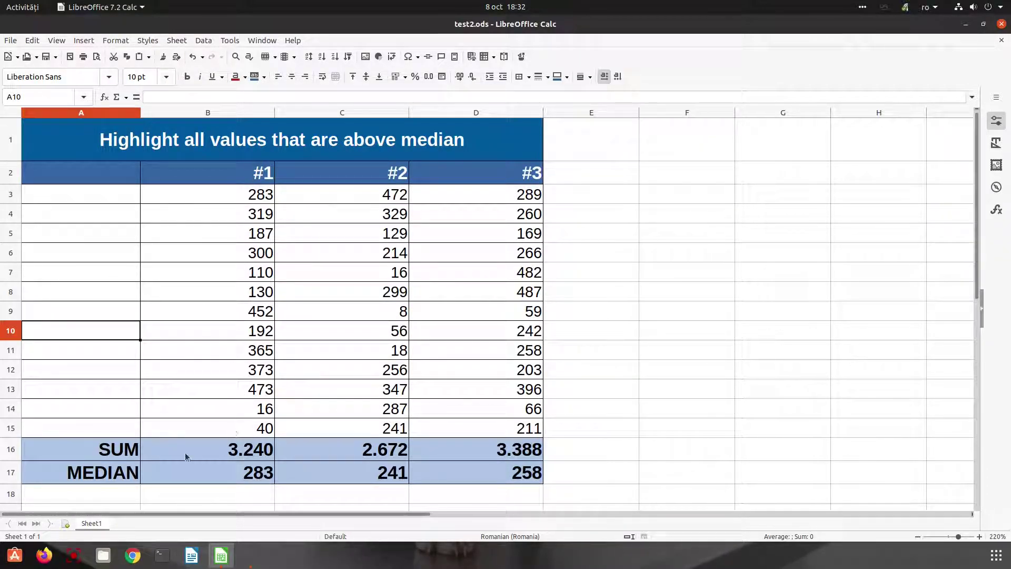
Inspect the SUM in B16 and =MEDIAN(B3:B15) in B17, then select B3:B15 and open the Format menu.
{"action": "left_click", "coordinate": [236, 455]}
{"action": "left_click", "coordinate": [147, 476]}
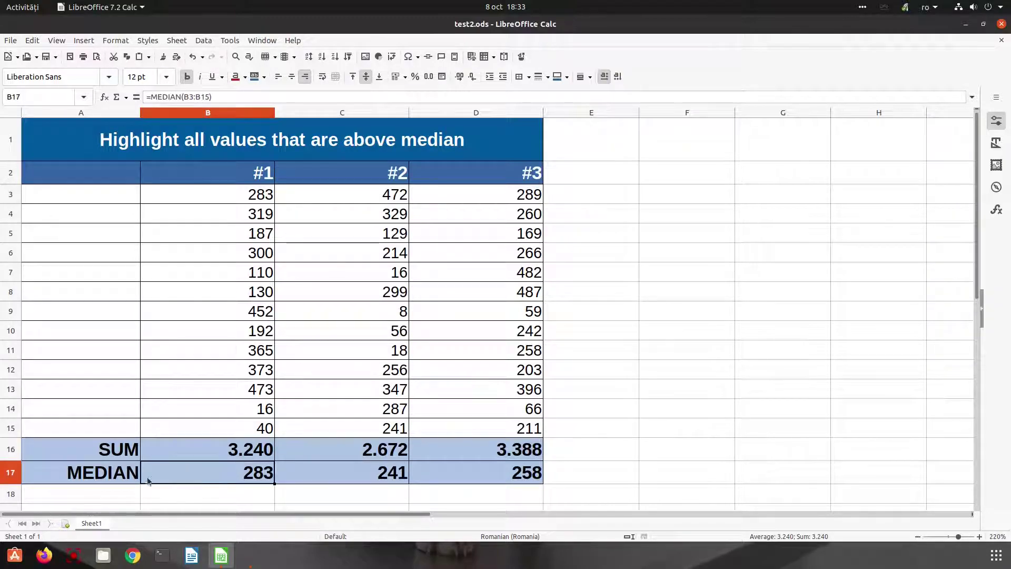
{"action": "left_click", "coordinate": [172, 96]}
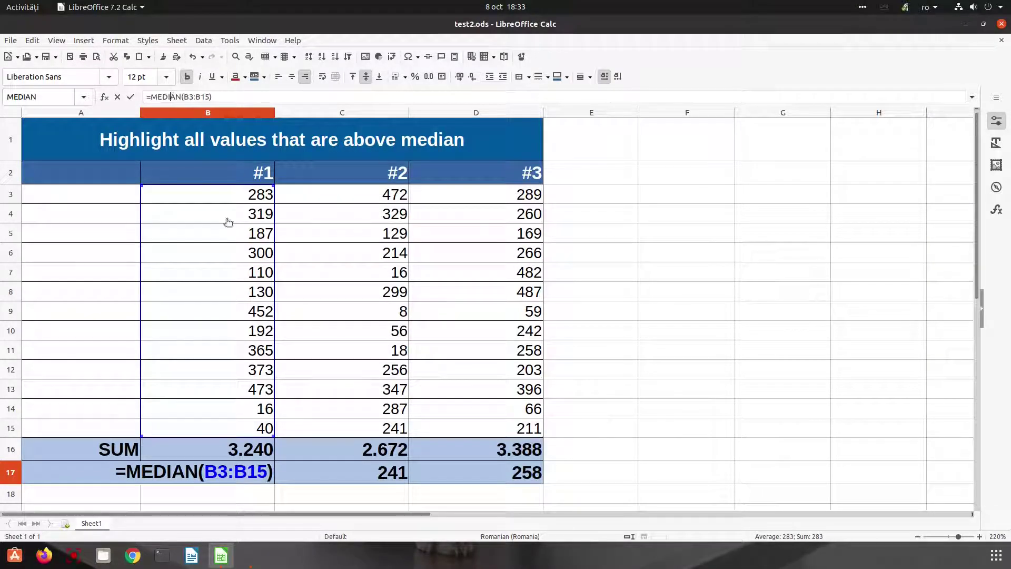
{"action": "key", "text": "Return"}
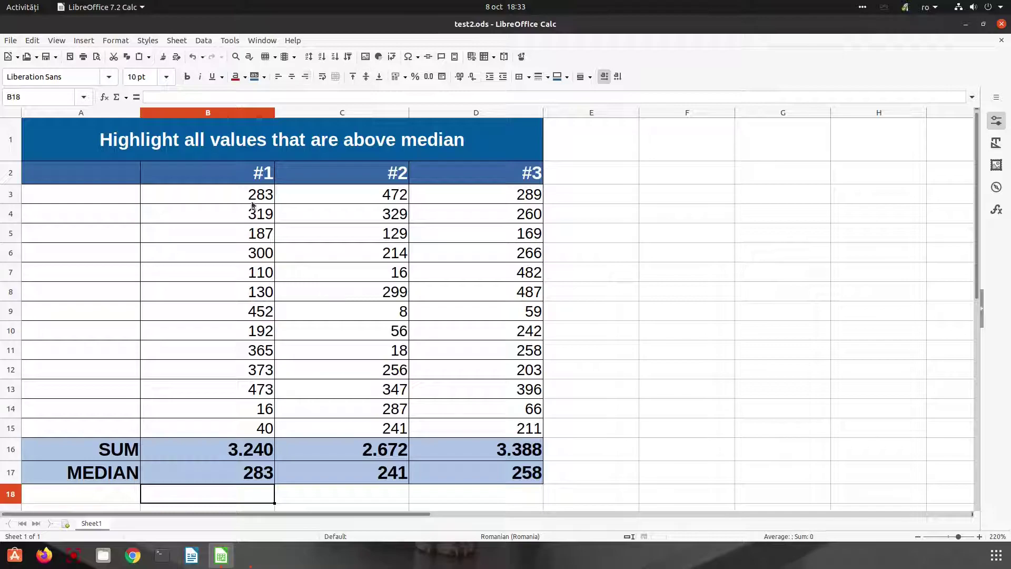
{"action": "left_click_drag", "start_coordinate": [249, 202], "coordinate": [243, 425]}
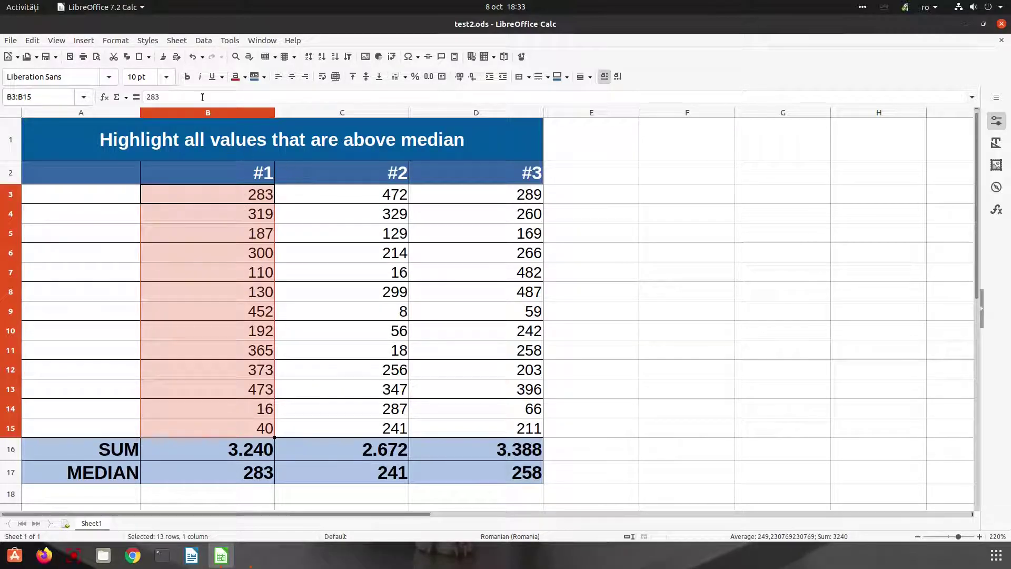
{"action": "left_click", "coordinate": [116, 40]}
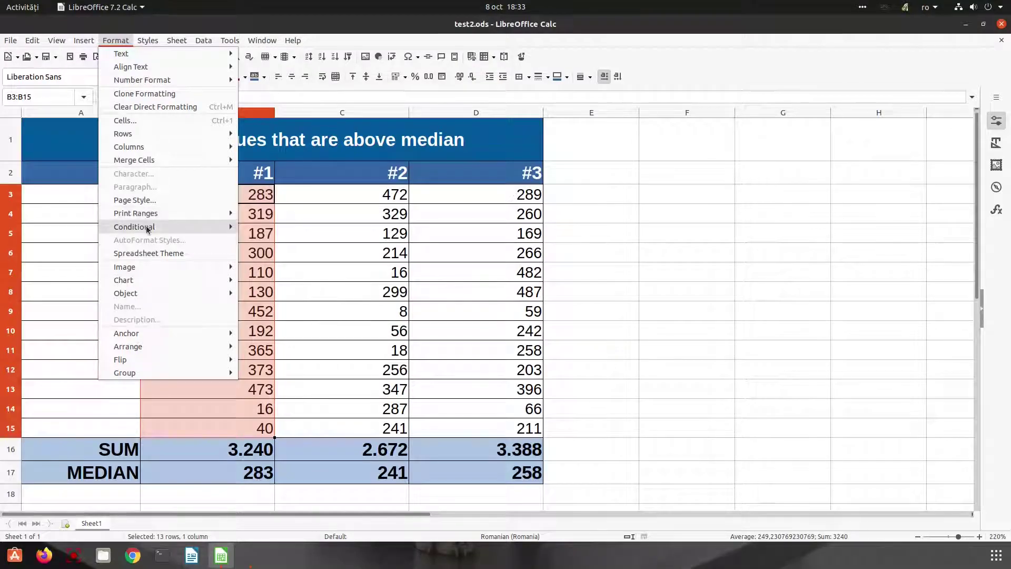
Create Condition 1 for B3:B15: cell value greater than $B$17, styled Good.
{"action": "mouse_move", "coordinate": [146, 227]}
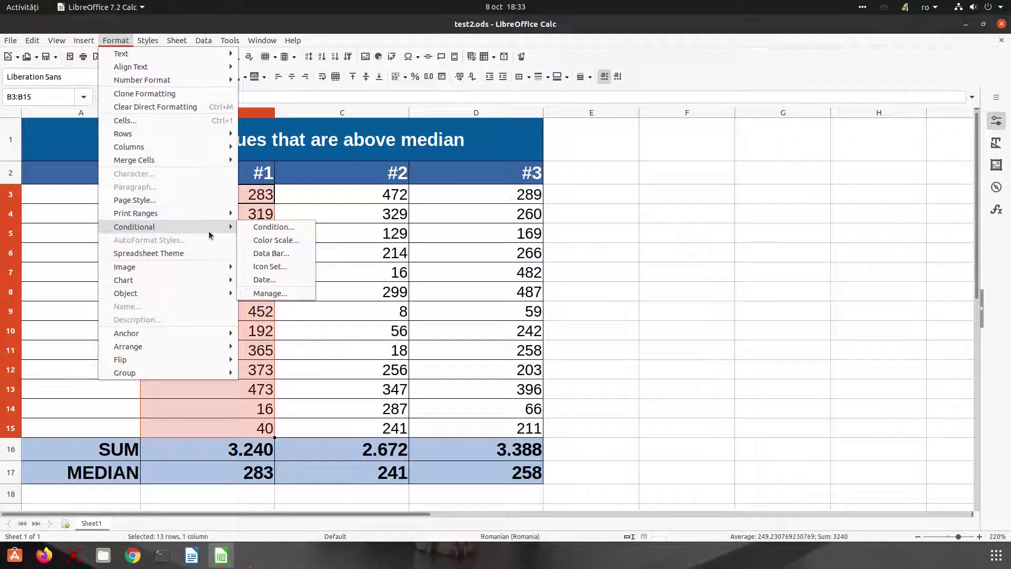
{"action": "left_click", "coordinate": [275, 228]}
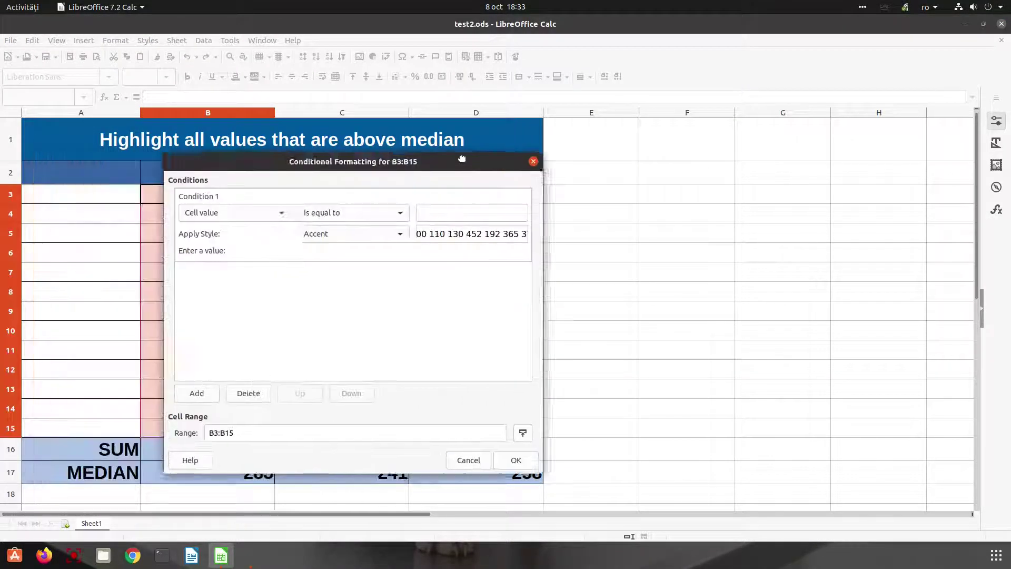
{"action": "left_click", "coordinate": [377, 206]}
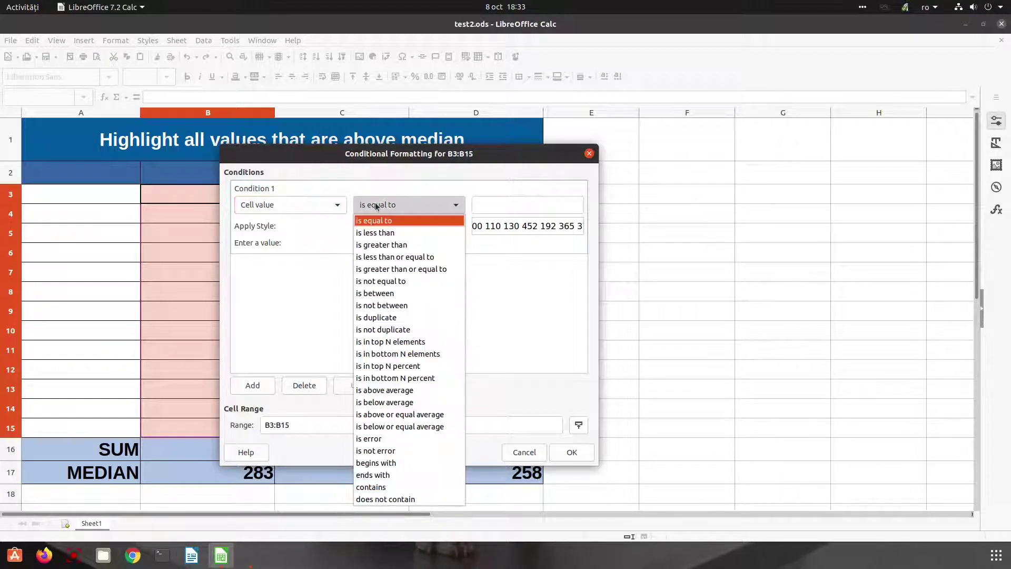
{"action": "left_click", "coordinate": [378, 245]}
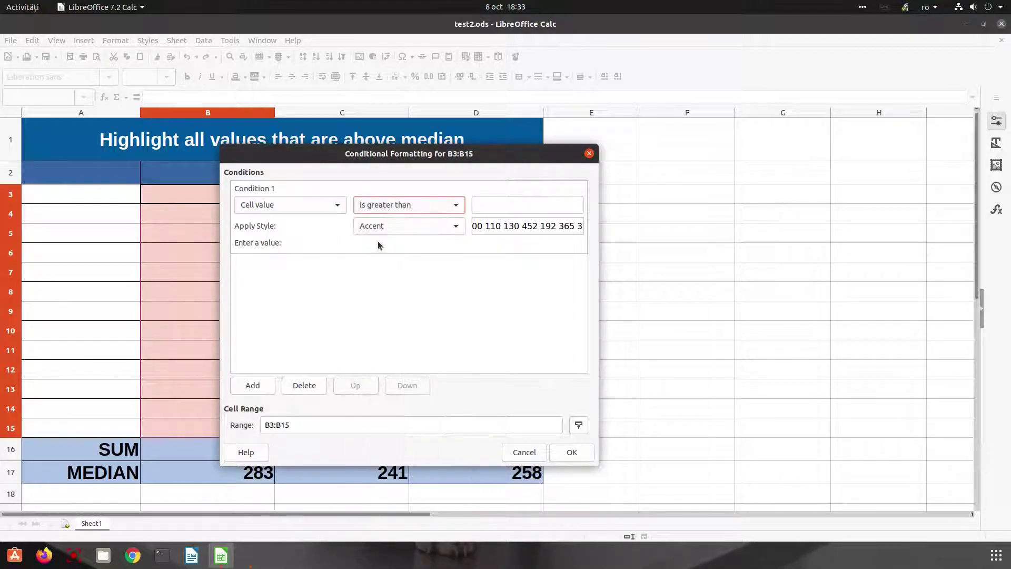
{"action": "left_click", "coordinate": [476, 205]}
{"action": "left_click_drag", "start_coordinate": [463, 158], "coordinate": [736, 126]}
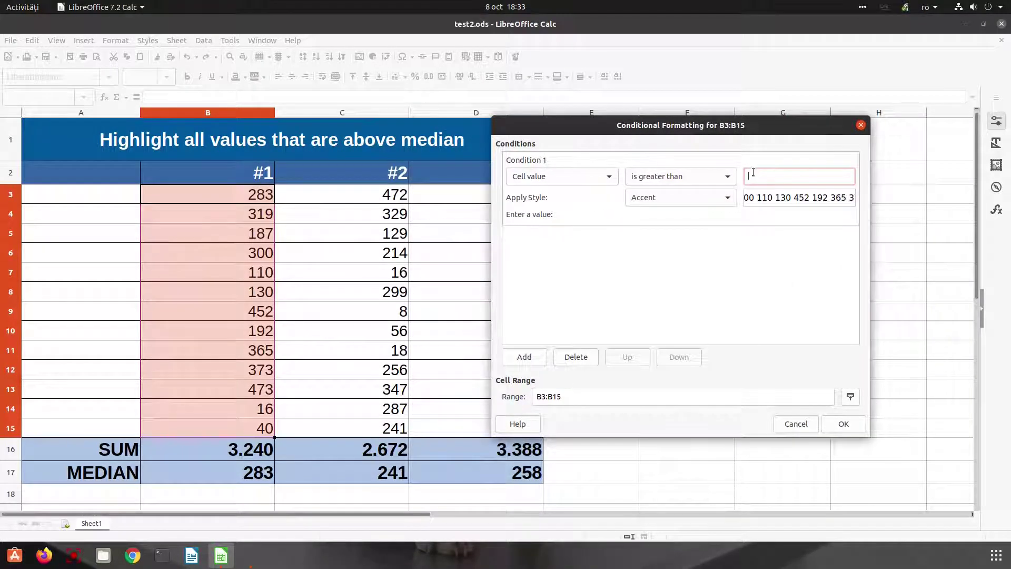
{"action": "left_click", "coordinate": [251, 472]}
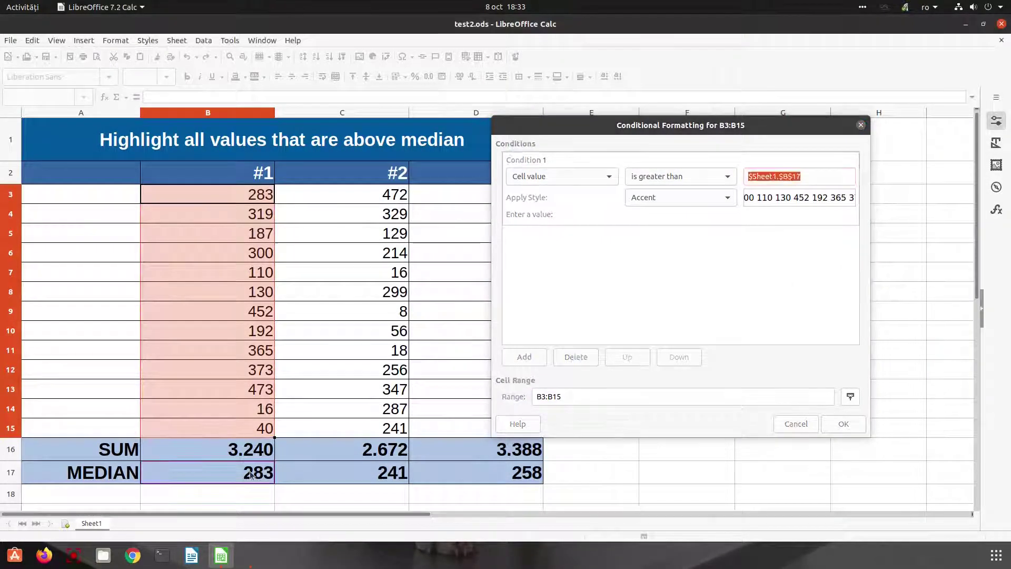
{"action": "left_click", "coordinate": [769, 175]}
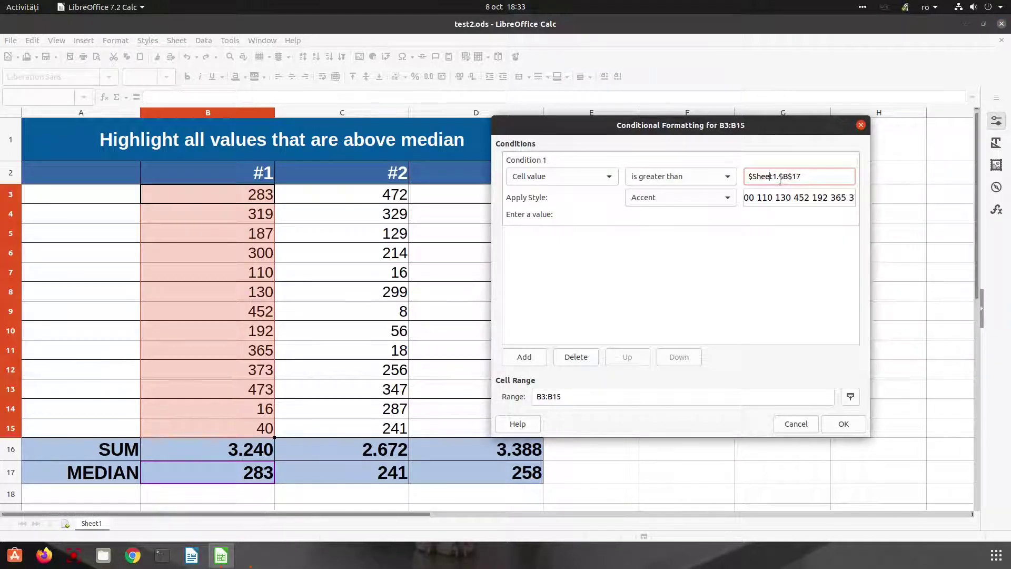
{"action": "left_click", "coordinate": [665, 197]}
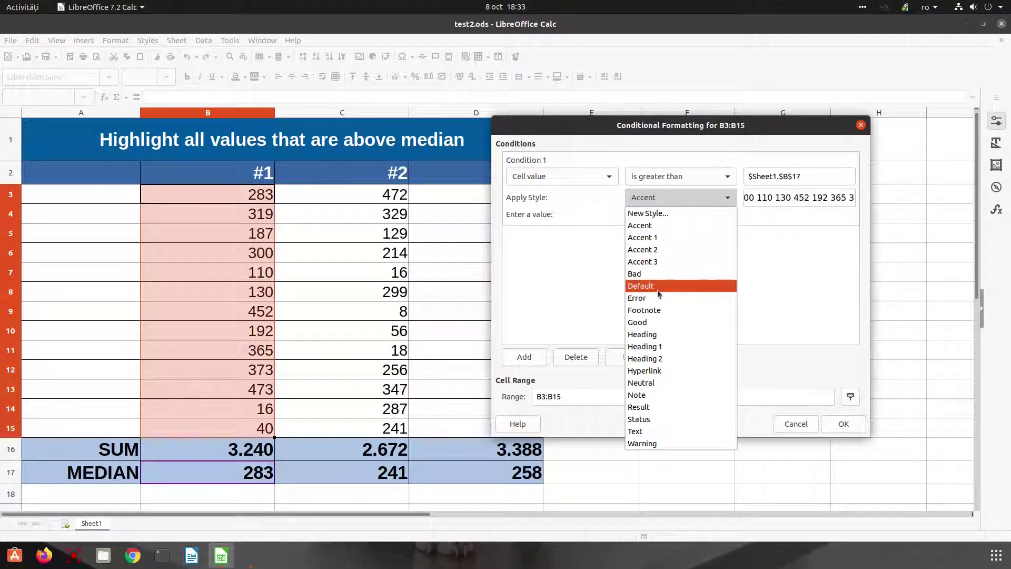
{"action": "left_click", "coordinate": [653, 321]}
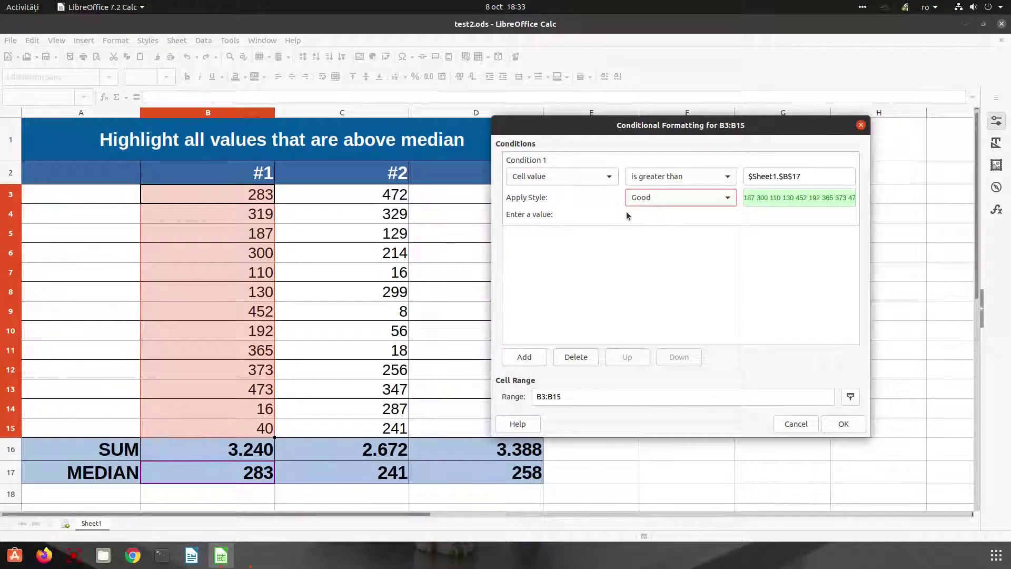
Add Condition 2: less than or equal to B17 with the Bad style, then confirm both rules.
{"action": "left_click", "coordinate": [536, 357]}
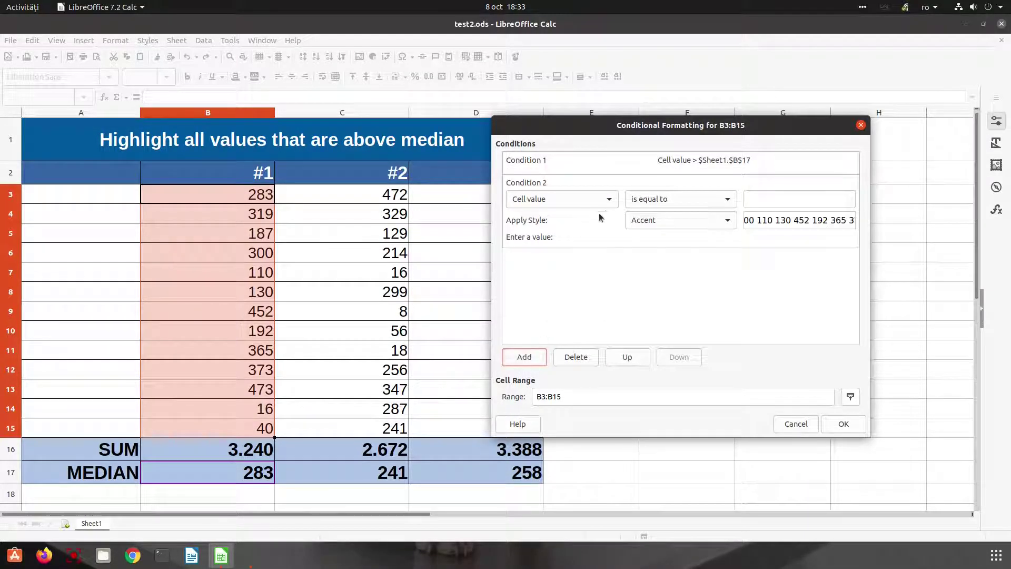
{"action": "left_click", "coordinate": [642, 200]}
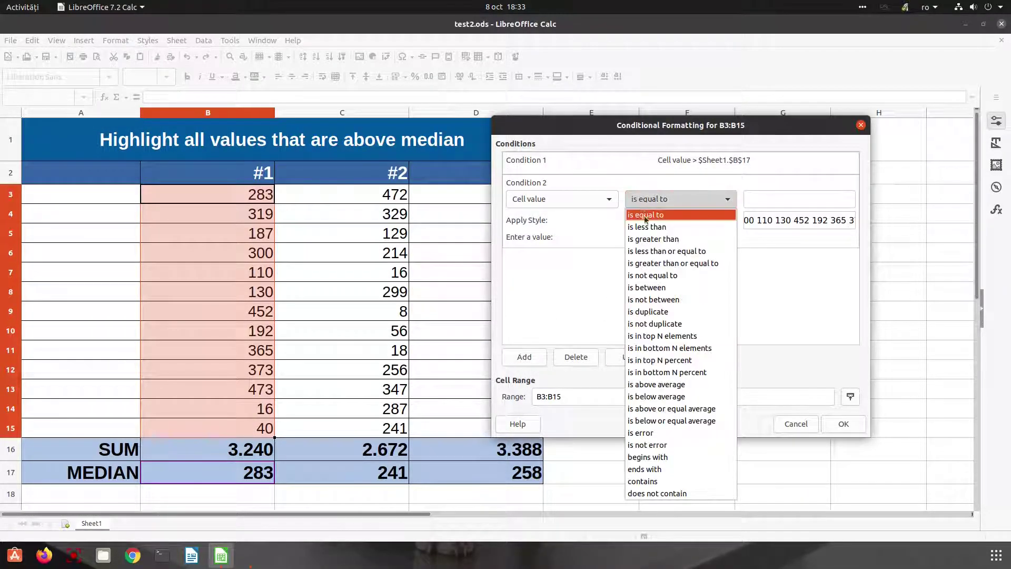
{"action": "left_click", "coordinate": [653, 254]}
{"action": "left_click", "coordinate": [793, 201]}
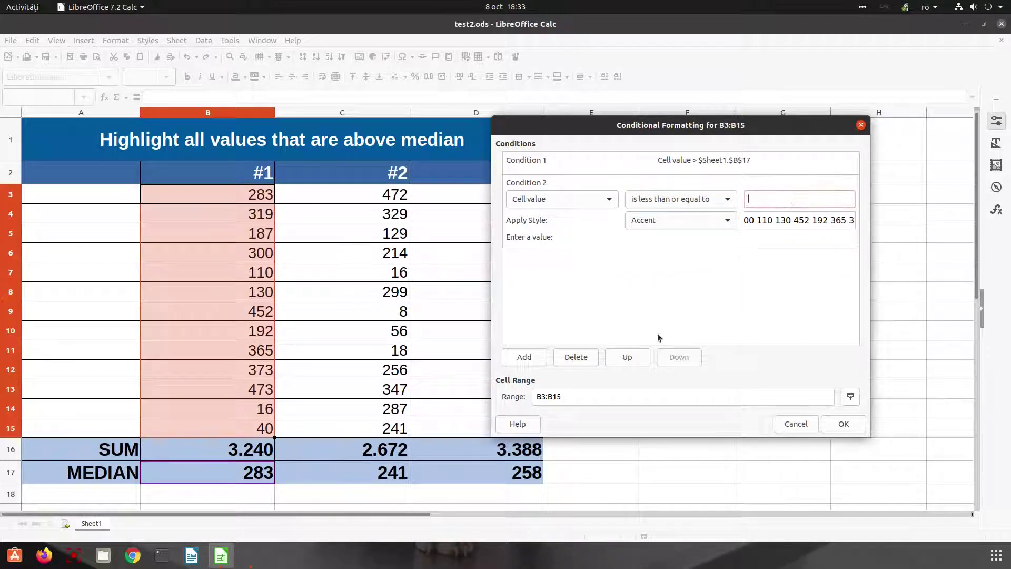
{"action": "left_click", "coordinate": [274, 466]}
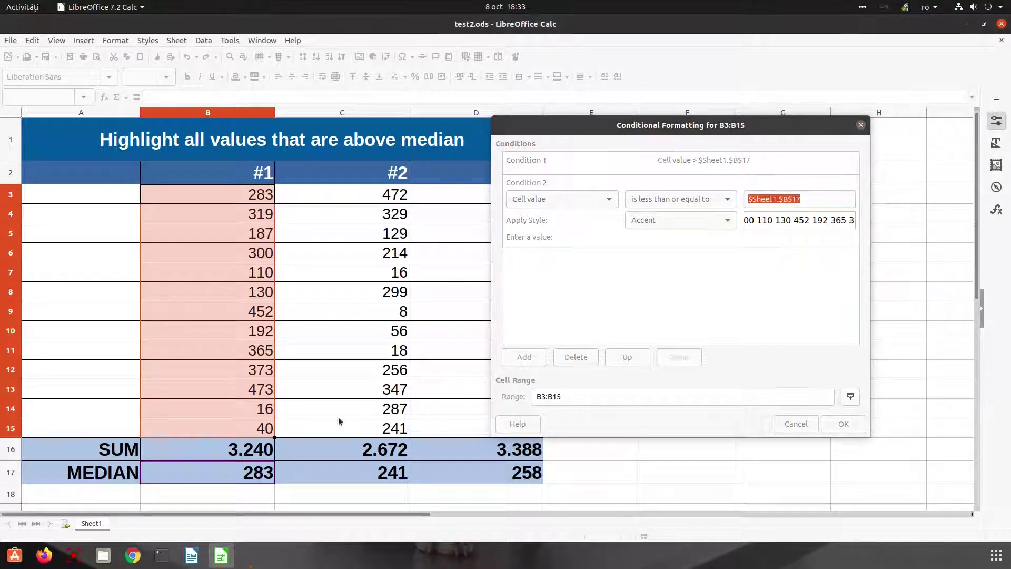
{"action": "left_click", "coordinate": [684, 219]}
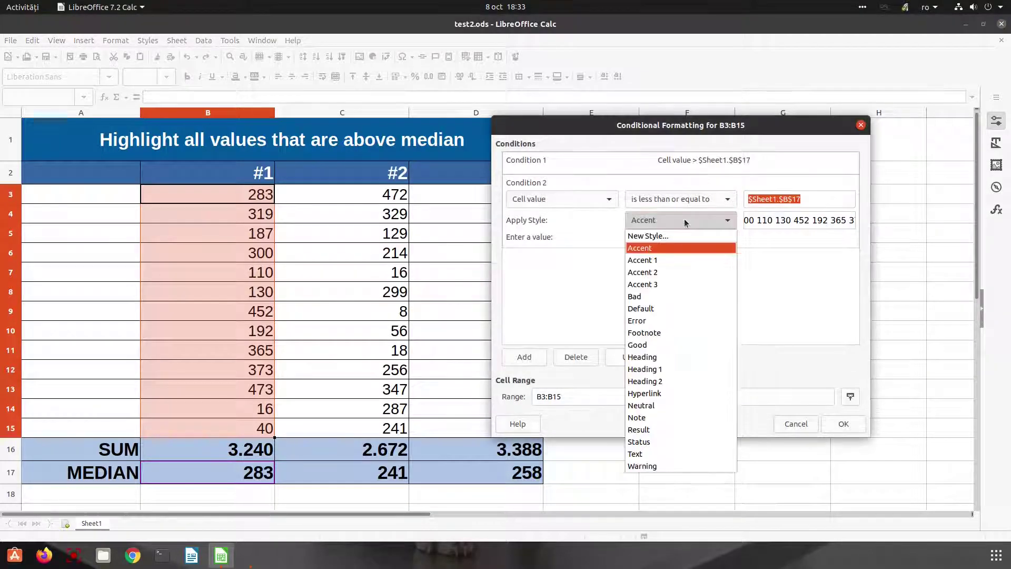
{"action": "left_click", "coordinate": [653, 296]}
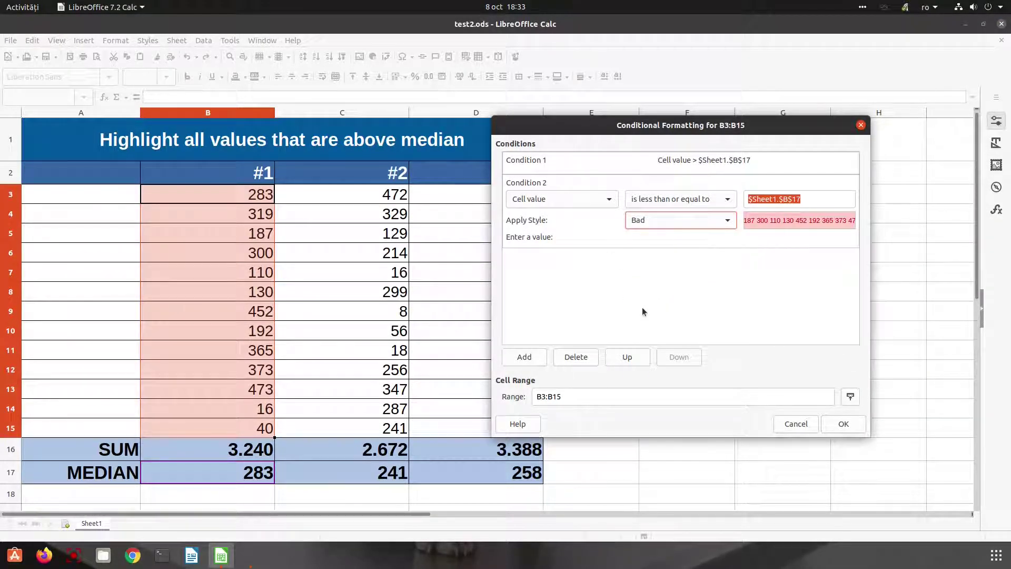
{"action": "left_click", "coordinate": [842, 424]}
{"action": "left_click", "coordinate": [418, 247]}
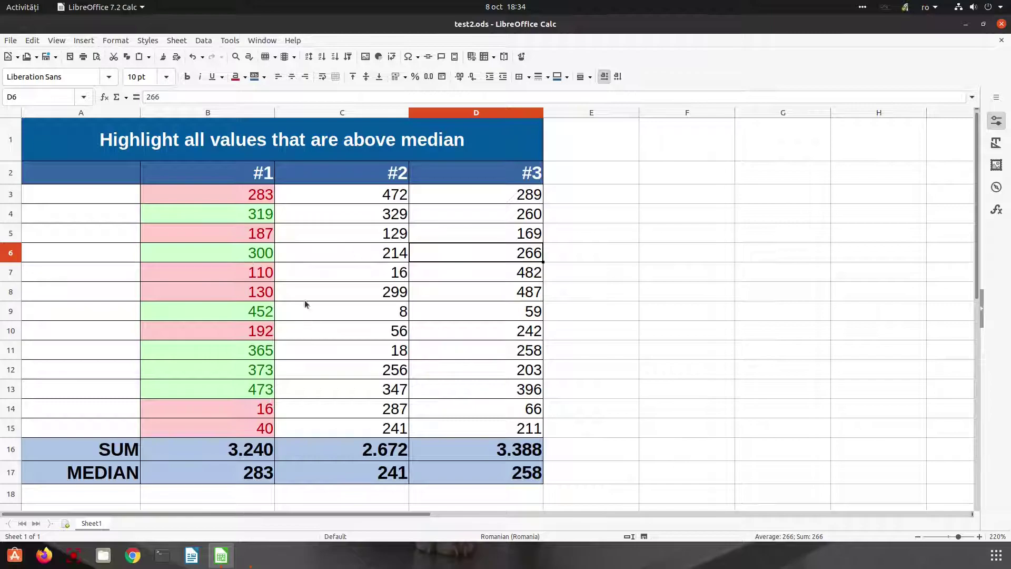
{"action": "left_click", "coordinate": [267, 197]}
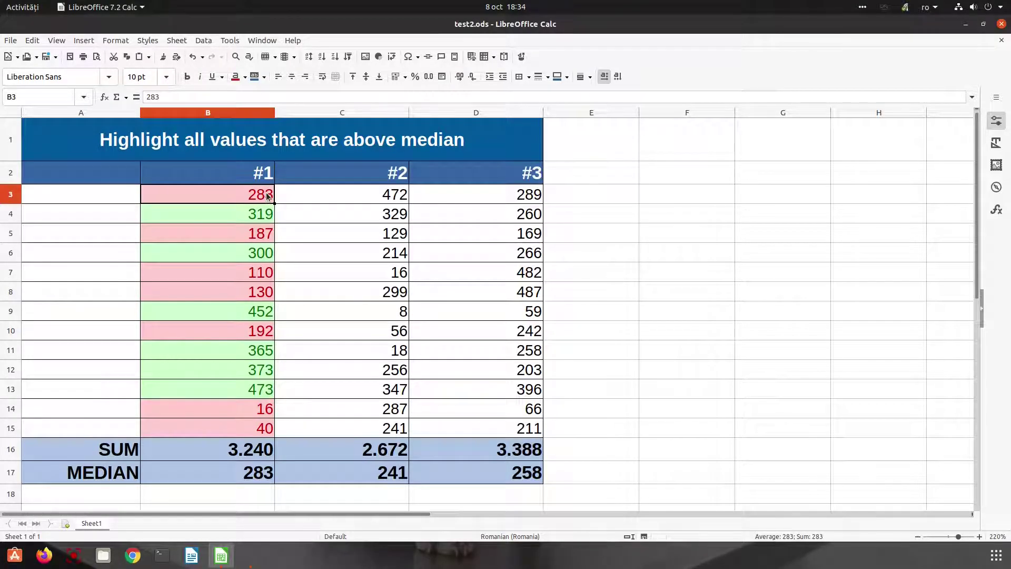
{"action": "left_click", "coordinate": [265, 213]}
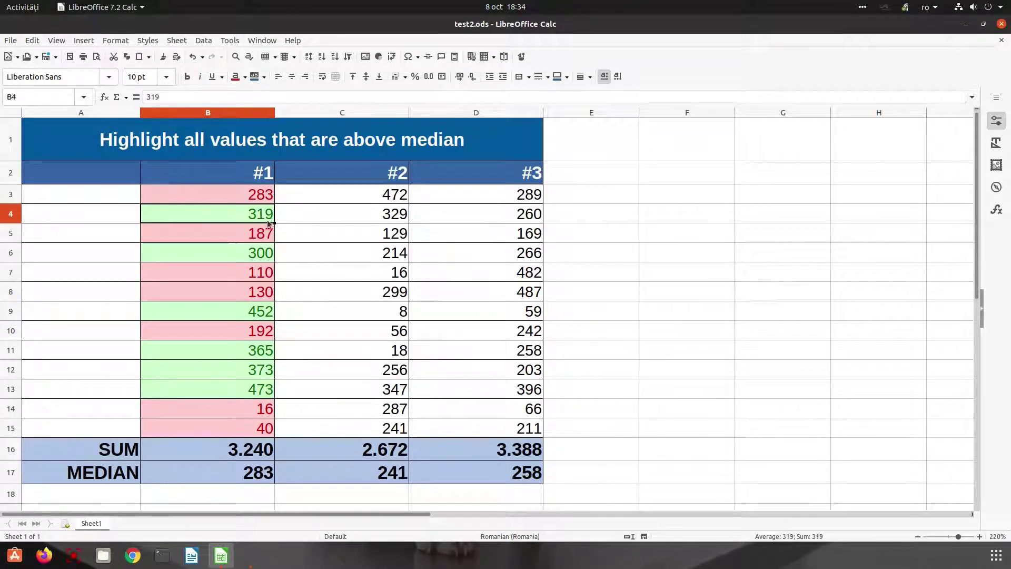
{"action": "left_click_drag", "start_coordinate": [260, 390], "coordinate": [261, 355]}
{"action": "left_click", "coordinate": [259, 316]}
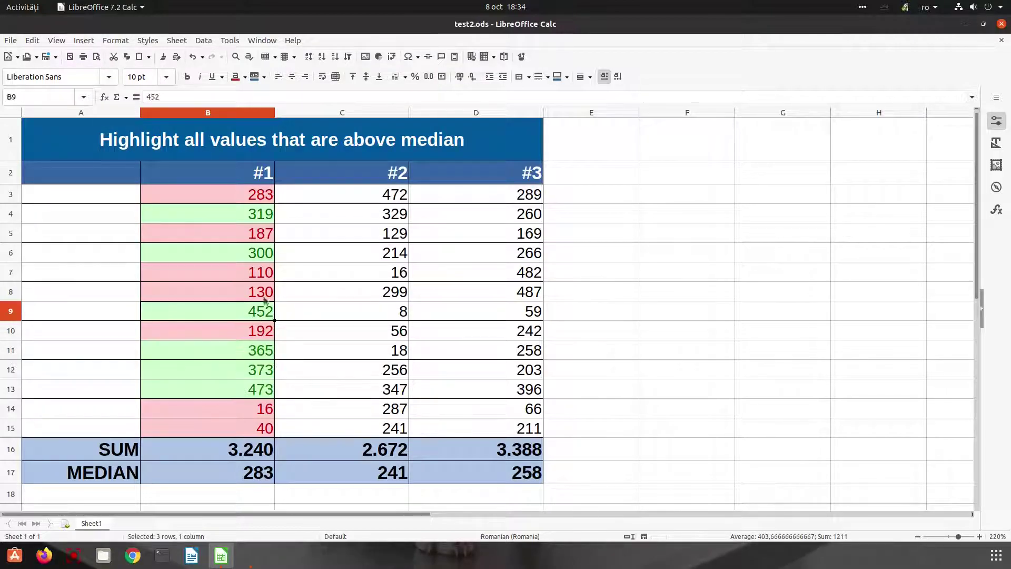
{"action": "left_click", "coordinate": [269, 258]}
{"action": "left_click", "coordinate": [272, 219]}
{"action": "left_click", "coordinate": [265, 231]}
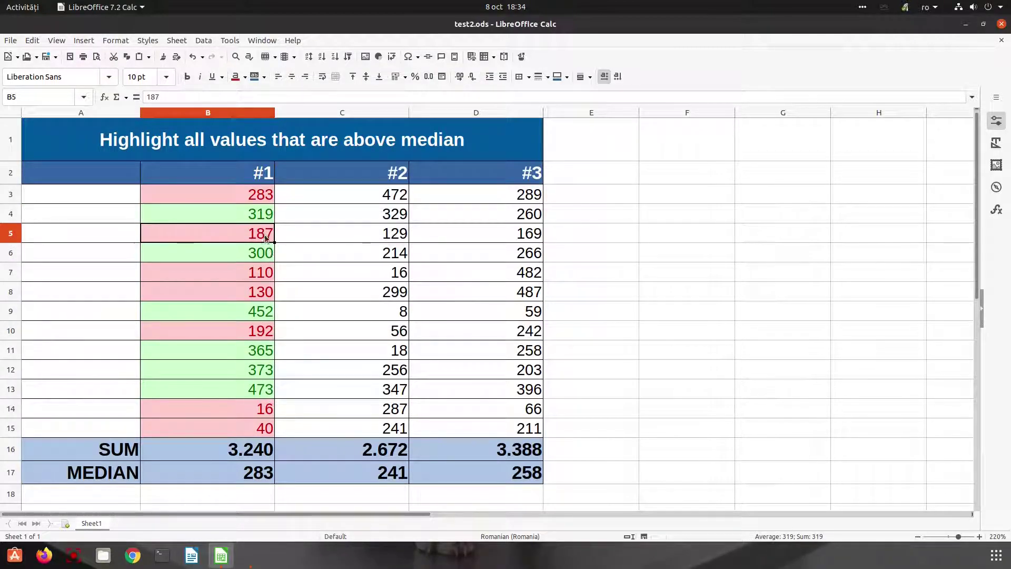
{"action": "left_click_drag", "start_coordinate": [266, 272], "coordinate": [264, 290]}
{"action": "left_click", "coordinate": [255, 332]}
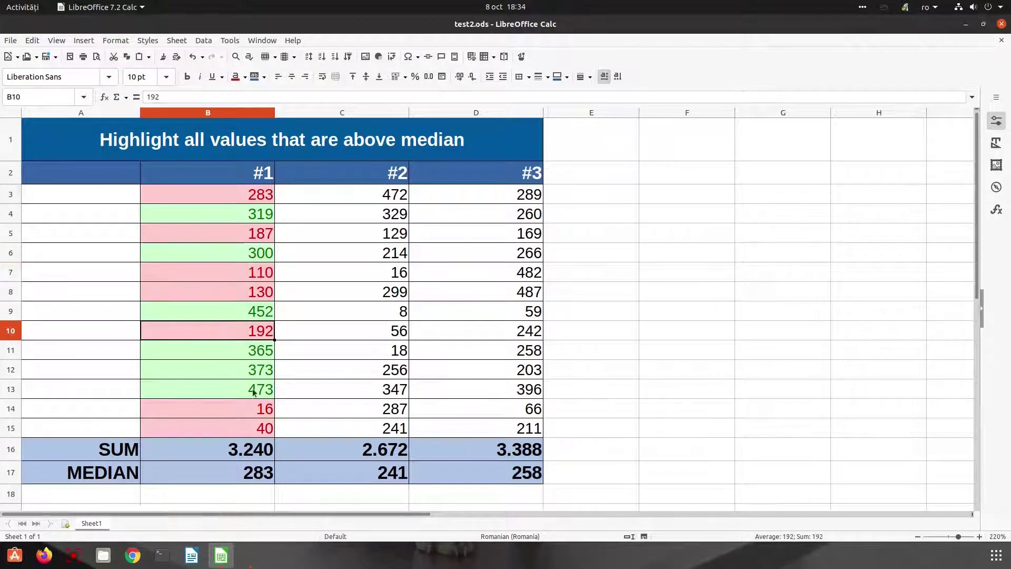
{"action": "left_click", "coordinate": [259, 408]}
{"action": "left_click", "coordinate": [261, 424]}
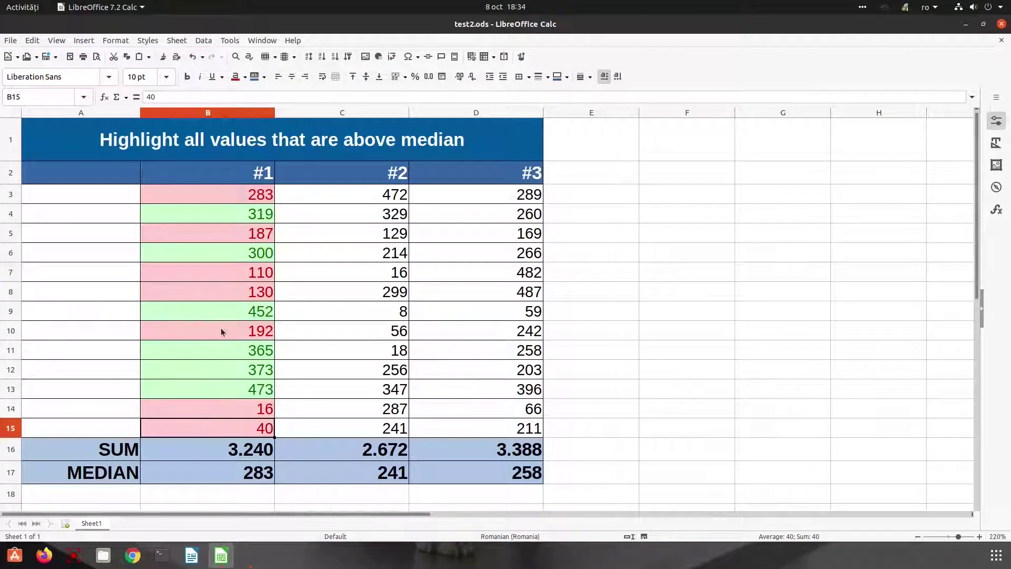
{"action": "left_click", "coordinate": [231, 404]}
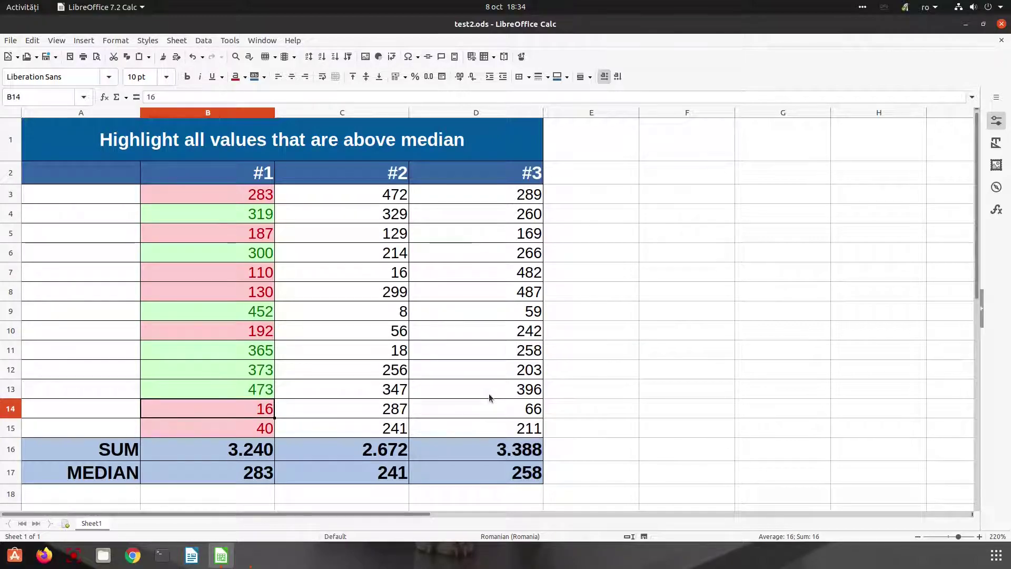
Enter 999 in B14 and B15.
{"action": "type", "text": "999"}
{"action": "key", "text": "Return"}
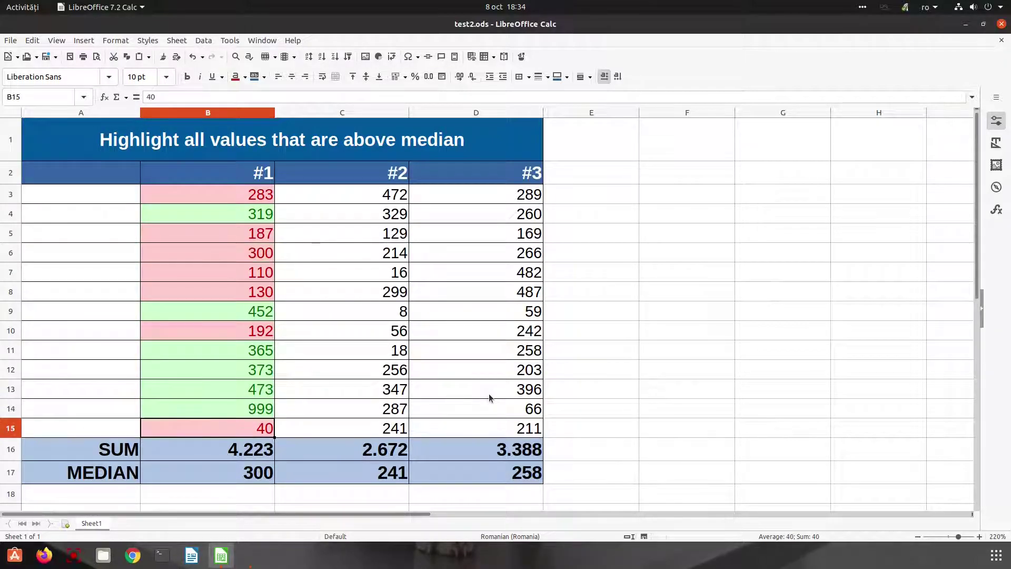
{"action": "type", "text": "999"}
{"action": "key", "text": "Return"}
{"action": "key", "text": "Up"}
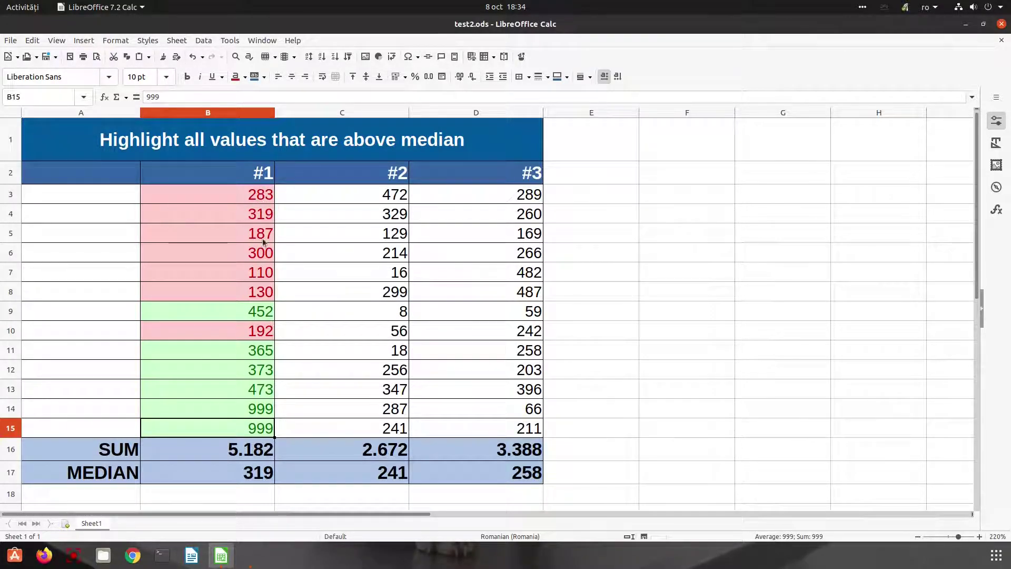
Overwrite B3 through B8 with 999, correcting a mistyped 99 in B8.
{"action": "left_click", "coordinate": [253, 199]}
{"action": "type", "text": "99"}
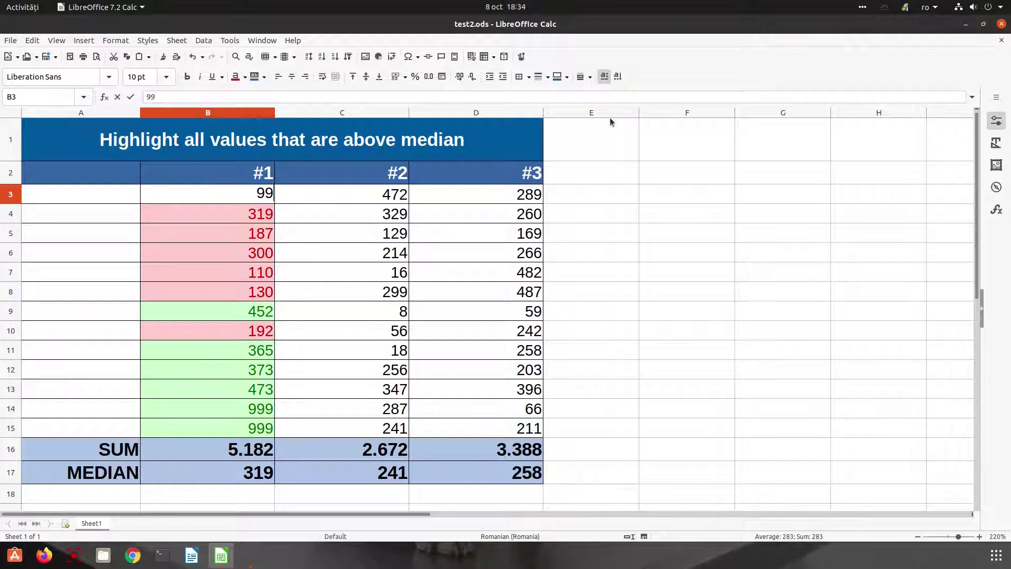
{"action": "type", "text": "9"}
{"action": "key", "text": "Return"}
{"action": "type", "text": "999"}
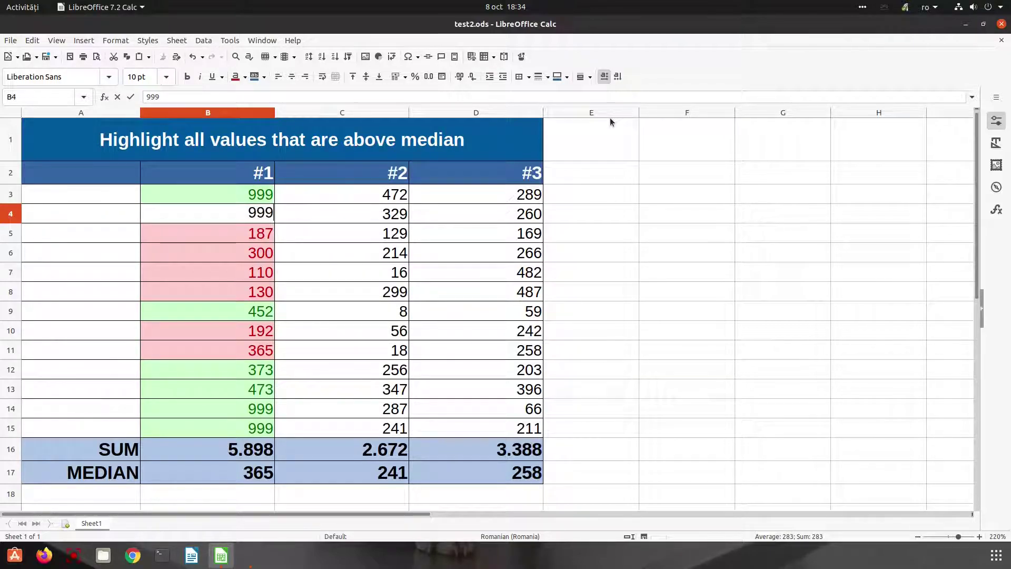
{"action": "key", "text": "Return"}
{"action": "type", "text": "999"}
{"action": "key", "text": "Return"}
{"action": "type", "text": "999"}
{"action": "key", "text": "Return"}
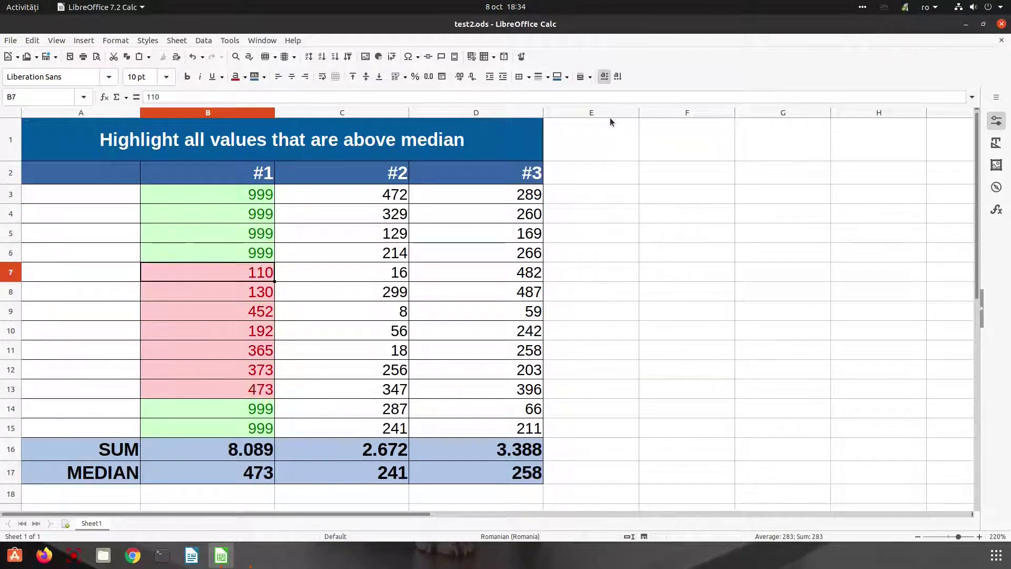
{"action": "type", "text": "999"}
{"action": "key", "text": "Return"}
{"action": "type", "text": "99"}
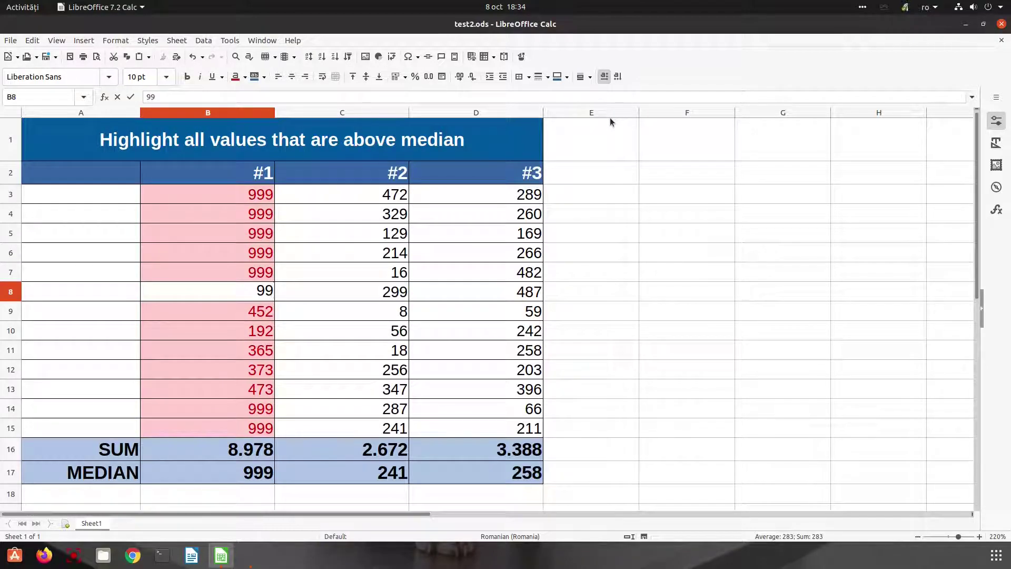
{"action": "key", "text": "Return"}
{"action": "key", "text": "Up"}
{"action": "type", "text": "999"}
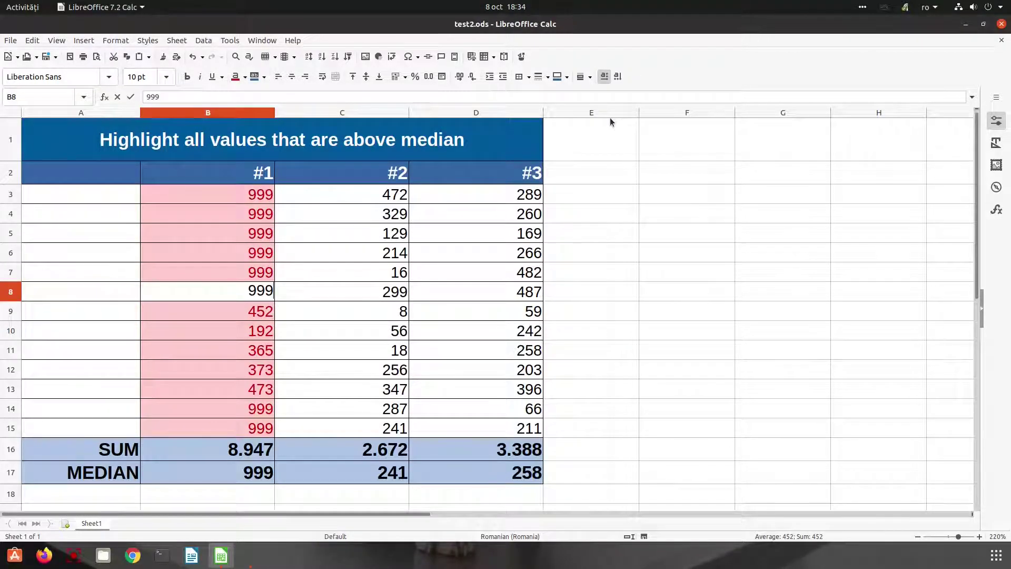
{"action": "key", "text": "Return"}
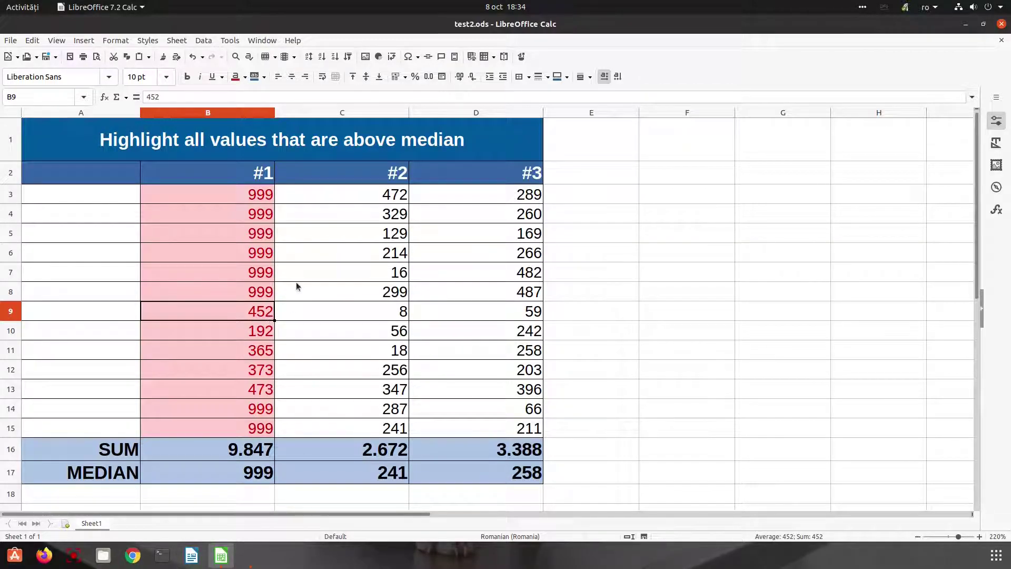
Set B9 to 50 and, after trying 800 and 700, set B7 and B8 to 850.
{"action": "type", "text": "50"}
{"action": "key", "text": "Tab"}
{"action": "key", "text": "shift+Tab"}
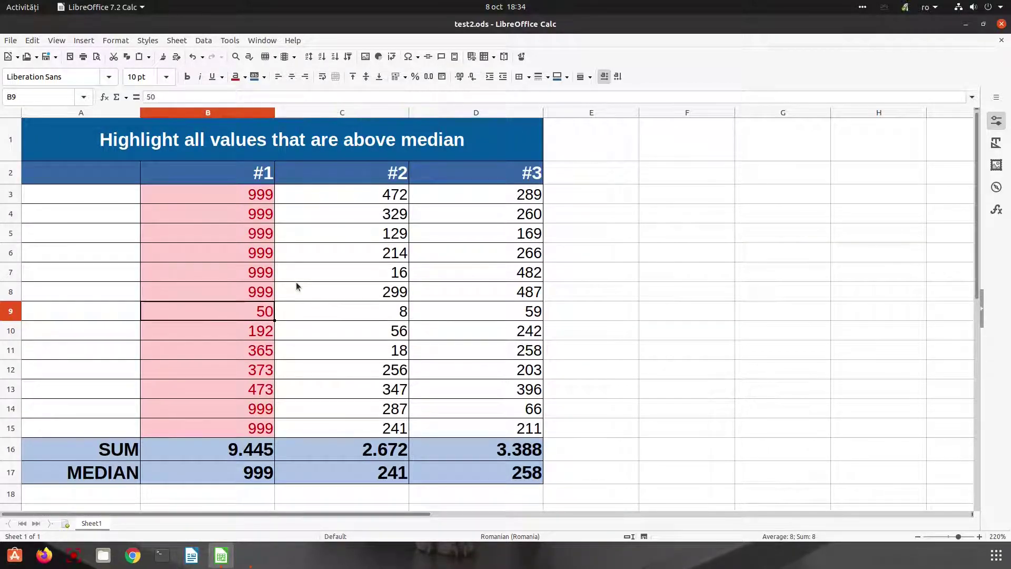
{"action": "key", "text": "Up"}
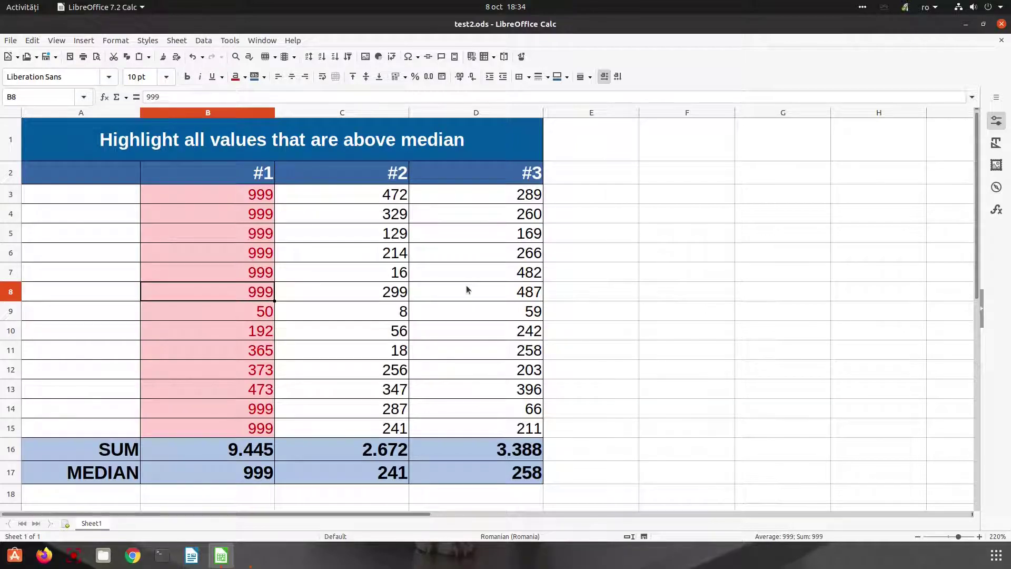
{"action": "type", "text": "800"}
{"action": "key", "text": "Up"}
{"action": "type", "text": "700"}
{"action": "key", "text": "Return"}
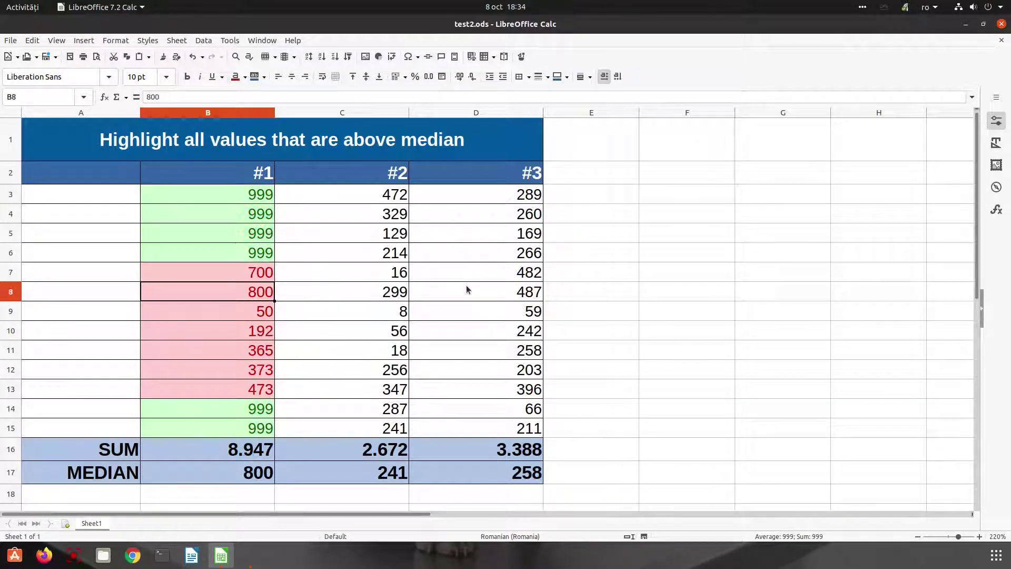
{"action": "key", "text": "Up"}
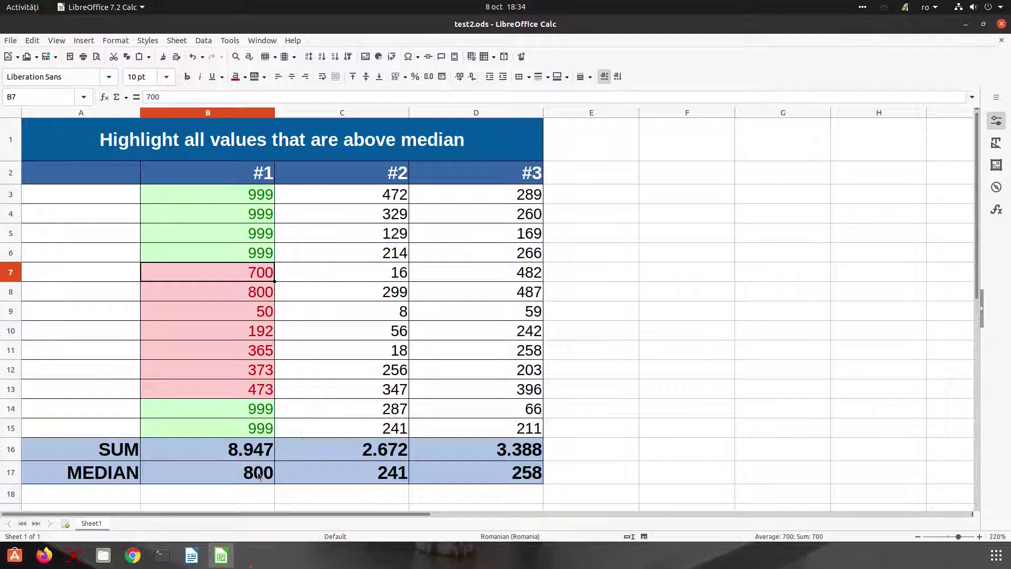
{"action": "type", "text": "800"}
{"action": "key", "text": "Return"}
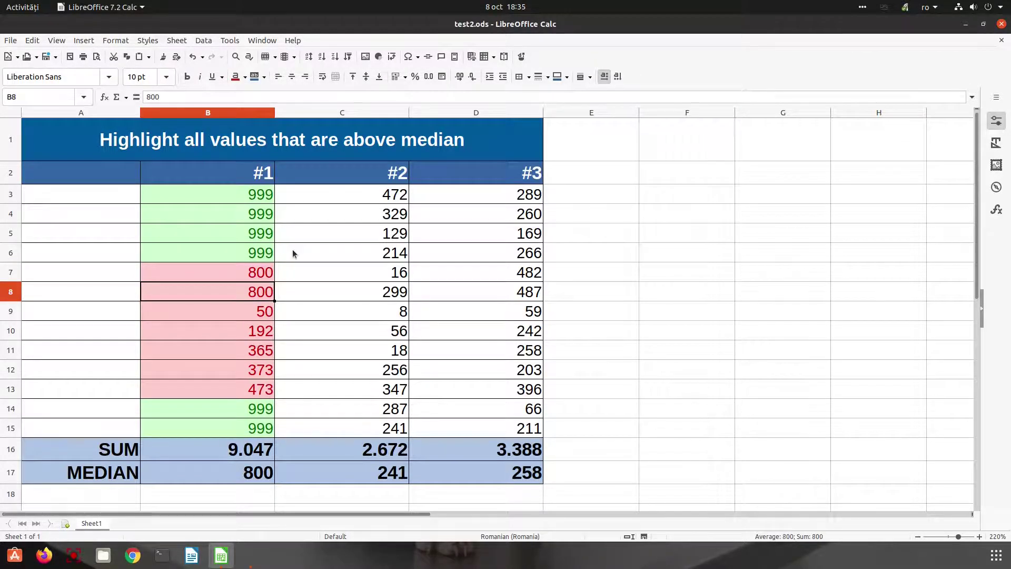
{"action": "key", "text": "Up"}
{"action": "type", "text": "850"}
{"action": "key", "text": "Return"}
{"action": "type", "text": "850"}
{"action": "key", "text": "Return"}
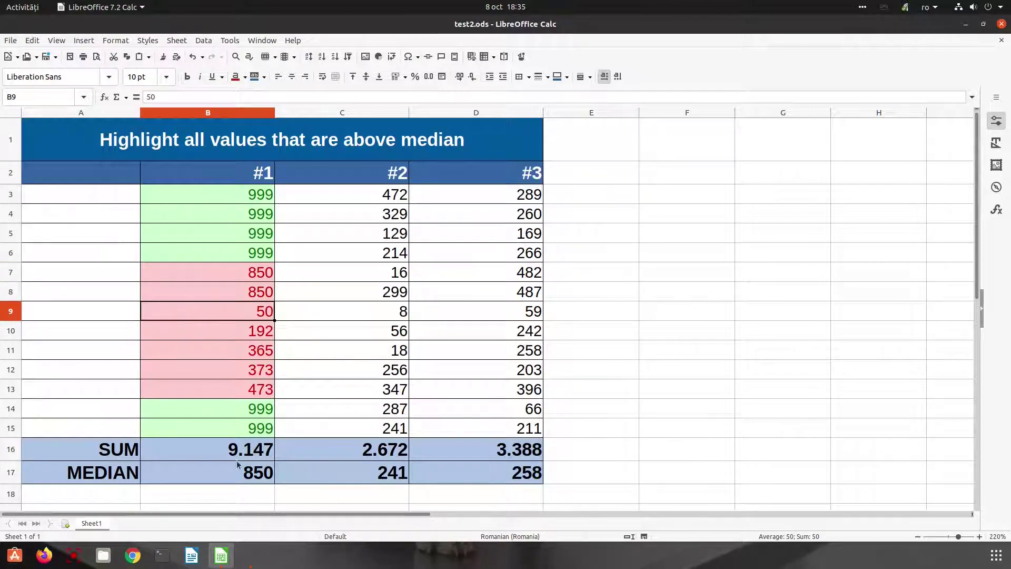
Inspect the MEDIAN cell, the green 999s in B14:B15 and the red 473 in B13.
{"action": "left_click", "coordinate": [237, 464]}
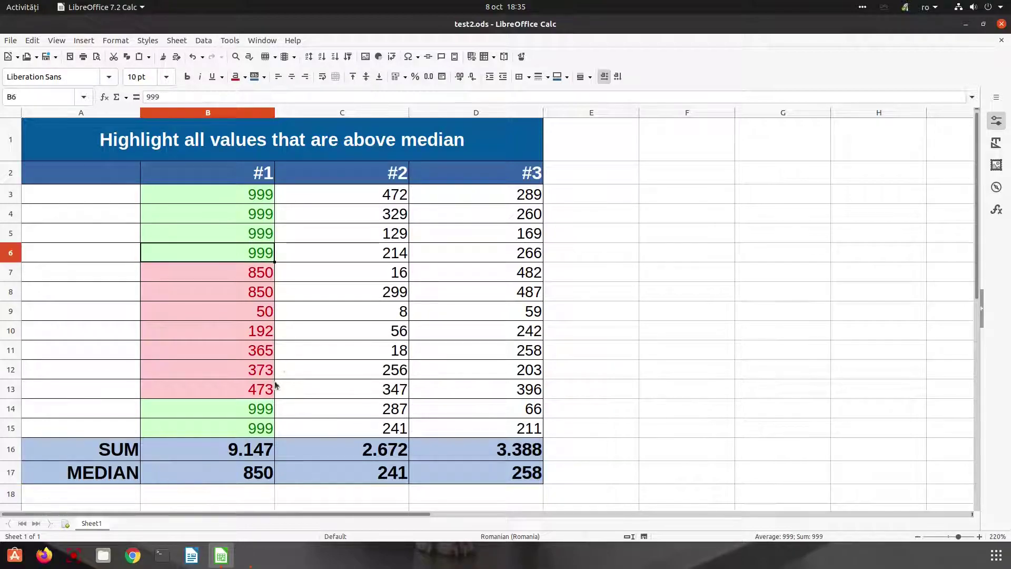
{"action": "left_click_drag", "start_coordinate": [267, 411], "coordinate": [267, 427]}
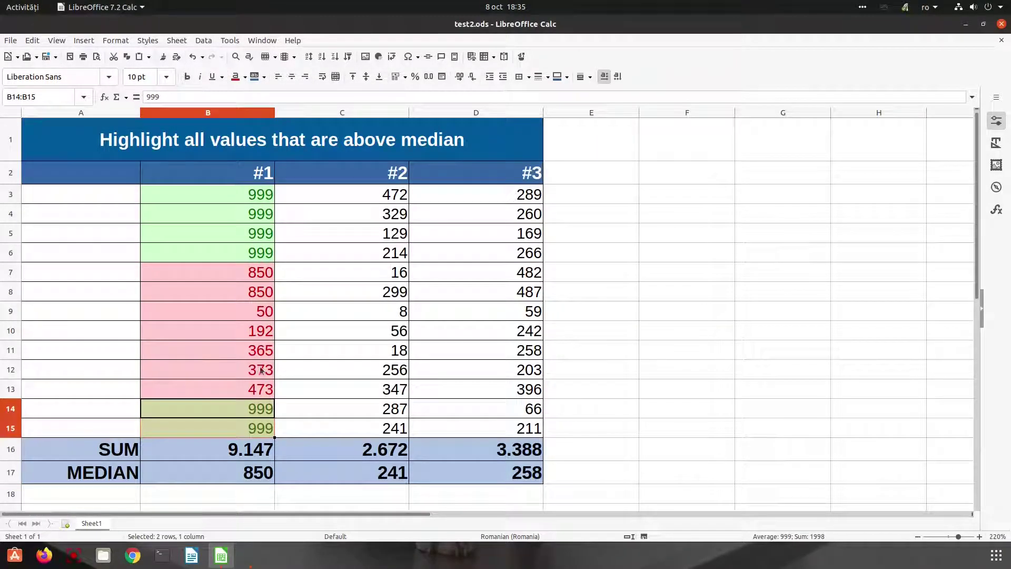
{"action": "left_click", "coordinate": [253, 390]}
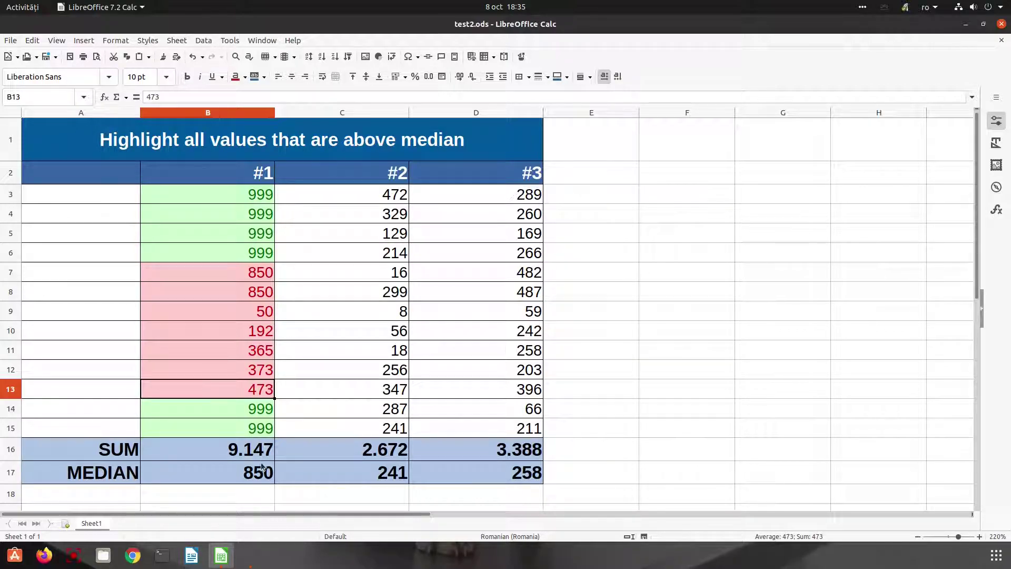
{"action": "key", "text": "Down"}
{"action": "key", "text": "Down"}
{"action": "key", "text": "Down"}
{"action": "key", "text": "Down"}
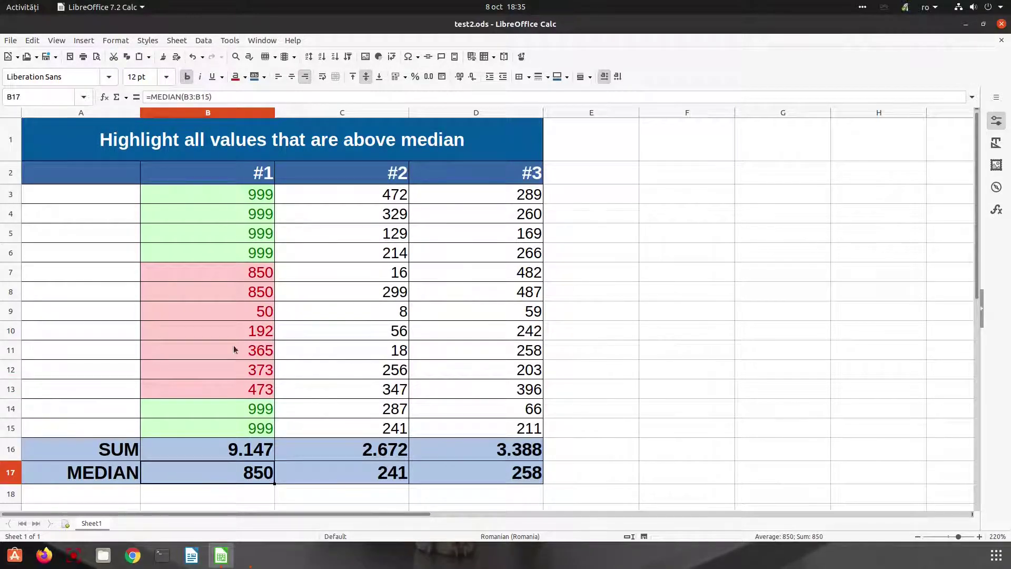
Change B7 to 999 and check that B15 recolours.
{"action": "left_click", "coordinate": [258, 272]}
{"action": "type", "text": "99"}
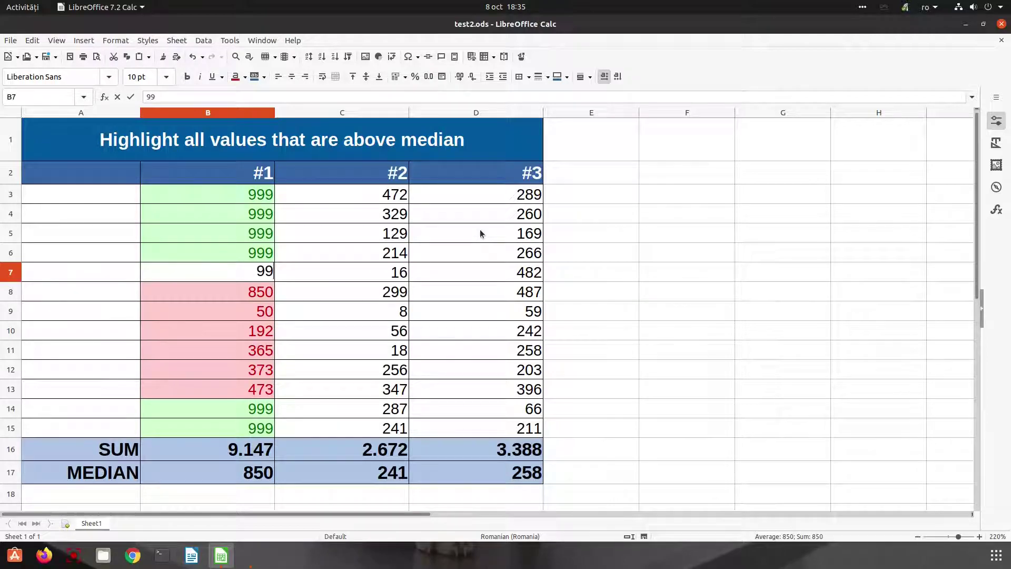
{"action": "type", "text": "9"}
{"action": "key", "text": "Return"}
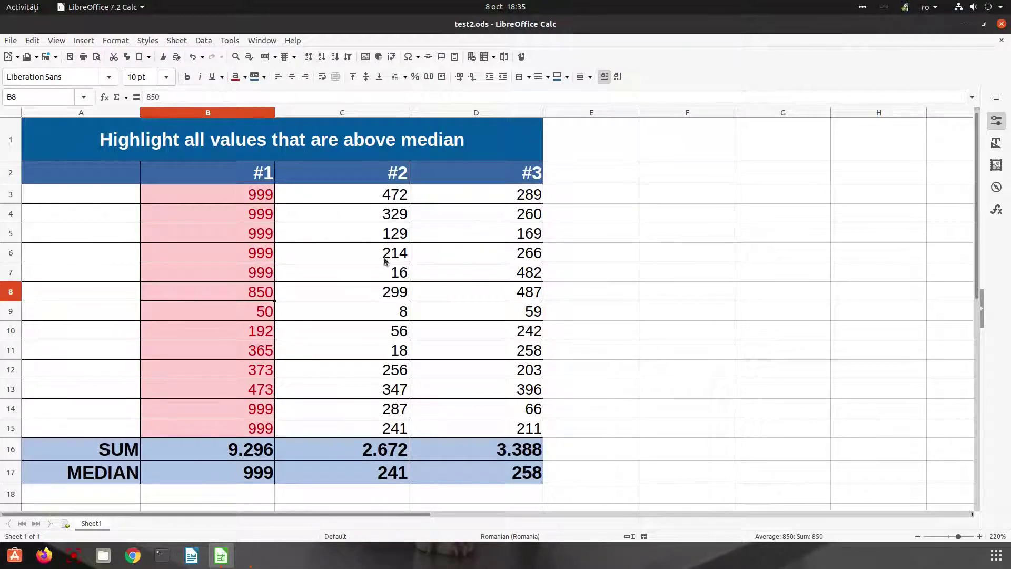
{"action": "left_click", "coordinate": [241, 419]}
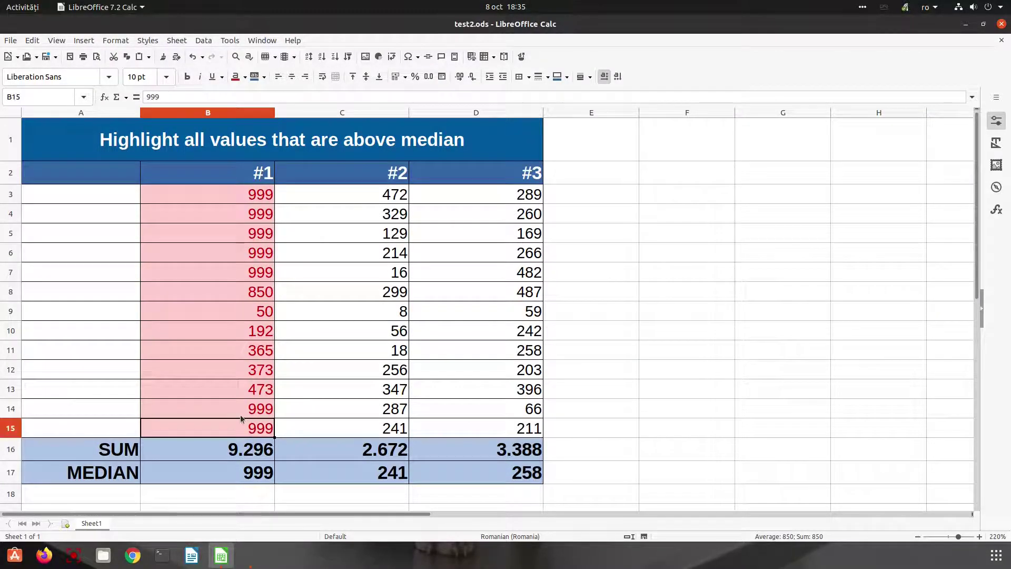
Raise B3 to 1000, check that it turns green, and select B8 for editing.
{"action": "left_click", "coordinate": [259, 199]}
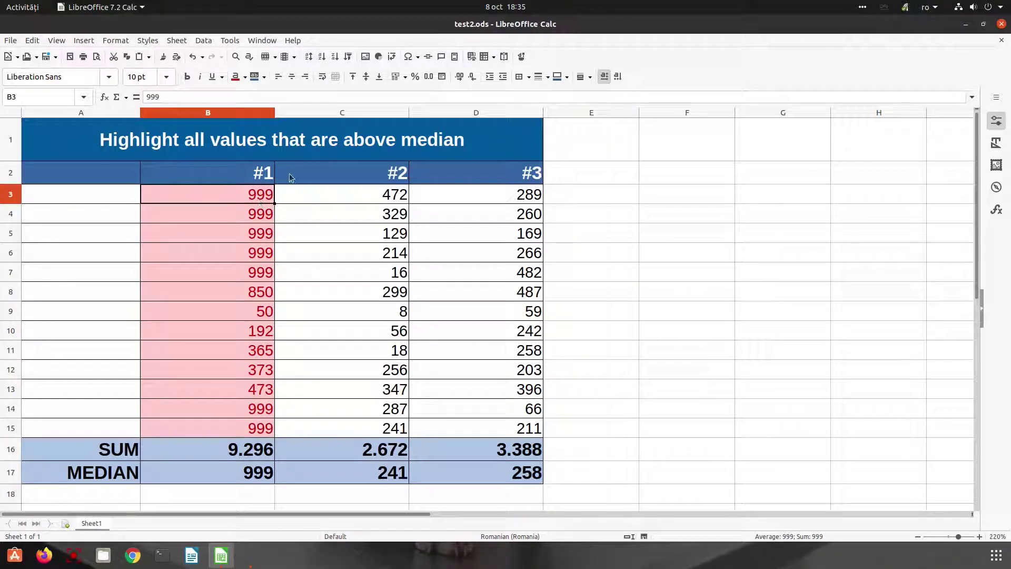
{"action": "type", "text": "1000"}
{"action": "key", "text": "Return"}
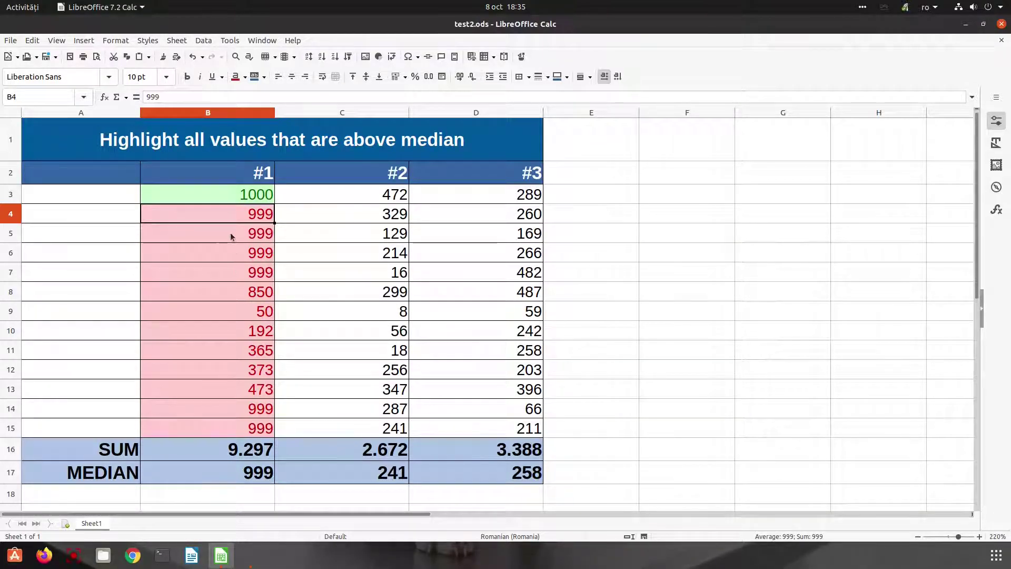
{"action": "left_click", "coordinate": [246, 195]}
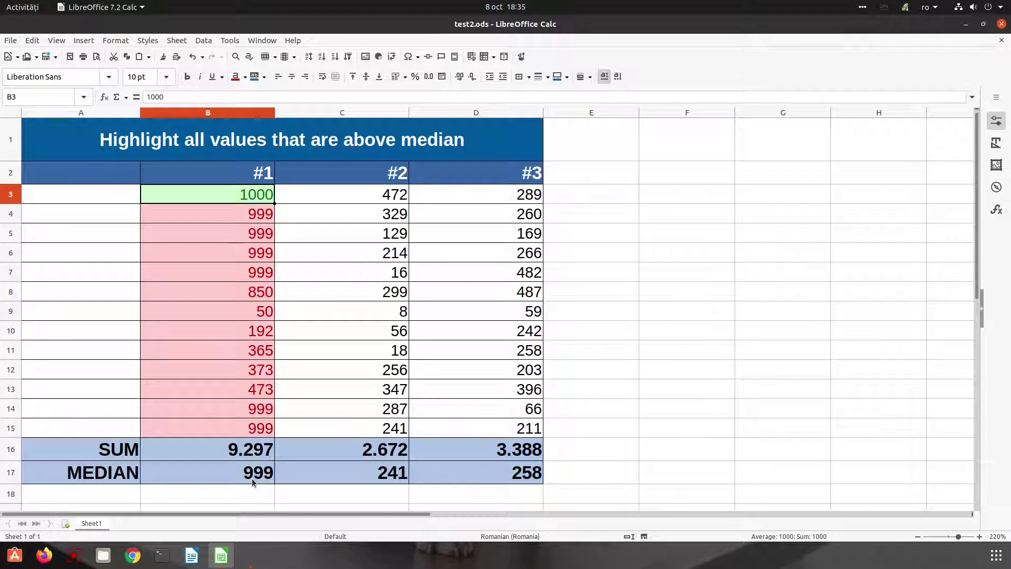
{"action": "left_click", "coordinate": [235, 295]}
Reset the #1 cells to 0, working up from B8 and then down toward B15.
{"action": "type", "text": "0"}
{"action": "key", "text": "Up"}
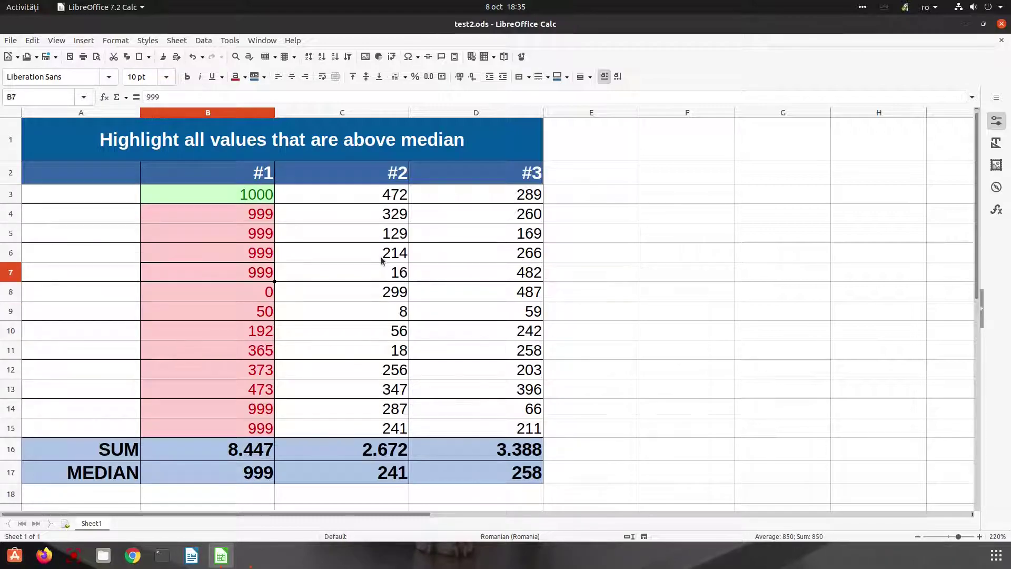
{"action": "type", "text": "0"}
{"action": "key", "text": "Up"}
{"action": "type", "text": "0"}
{"action": "key", "text": "Up"}
{"action": "type", "text": "0"}
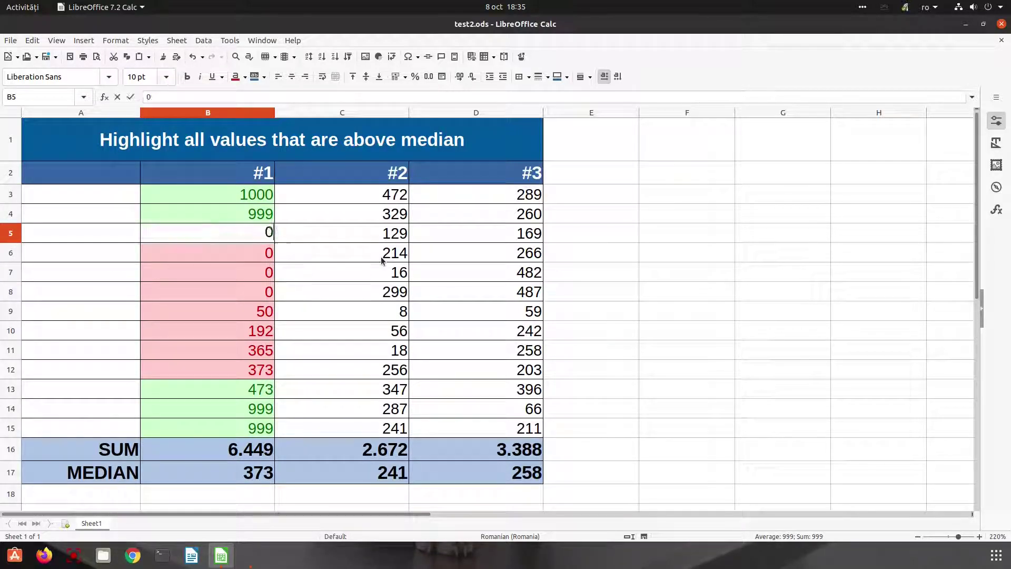
{"action": "key", "text": "Up"}
{"action": "key", "text": "Down"}
{"action": "key", "text": "Down"}
{"action": "key", "text": "Down"}
{"action": "key", "text": "Down"}
{"action": "key", "text": "Down"}
{"action": "key", "text": "Down"}
{"action": "type", "text": "0"}
{"action": "key", "text": "Down"}
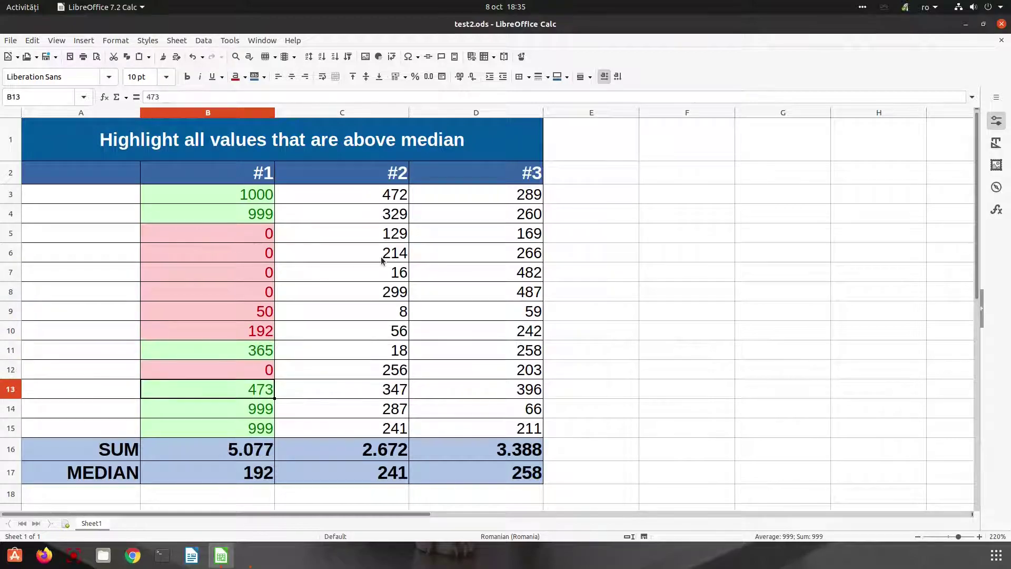
{"action": "type", "text": "0"}
{"action": "key", "text": "Down"}
{"action": "type", "text": "0"}
{"action": "key", "text": "Up"}
{"action": "key", "text": "Up"}
{"action": "key", "text": "Up"}
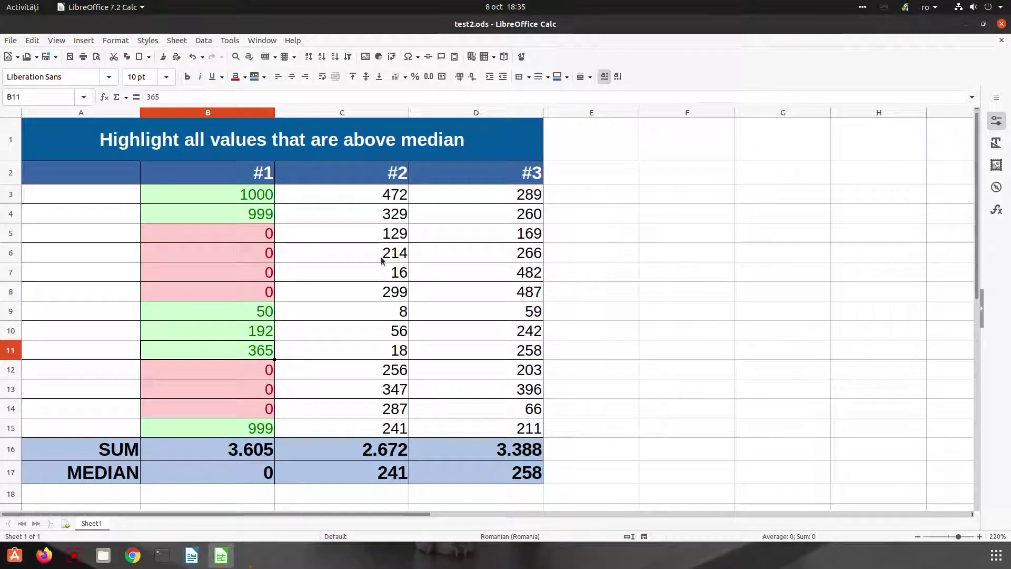
{"action": "type", "text": "0"}
{"action": "key", "text": "Down"}
{"action": "key", "text": "Down"}
{"action": "key", "text": "Down"}
{"action": "key", "text": "Down"}
{"action": "type", "text": "0"}
{"action": "key", "text": "Up"}
{"action": "key", "text": "Up"}
{"action": "key", "text": "Up"}
{"action": "key", "text": "Up"}
{"action": "key", "text": "Up"}
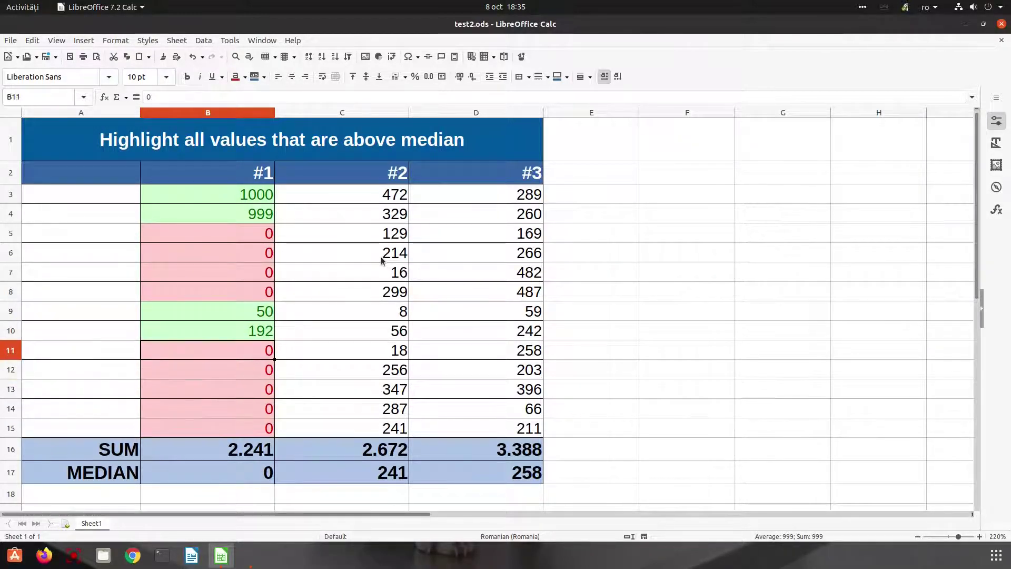
Enter 1, 20, 32, 2, 5 and 7 into the upper #1 cells.
{"action": "type", "text": "1"}
{"action": "key", "text": "Up"}
{"action": "key", "text": "Up"}
{"action": "key", "text": "Up"}
{"action": "key", "text": "Up"}
{"action": "key", "text": "Up"}
{"action": "key", "text": "Up"}
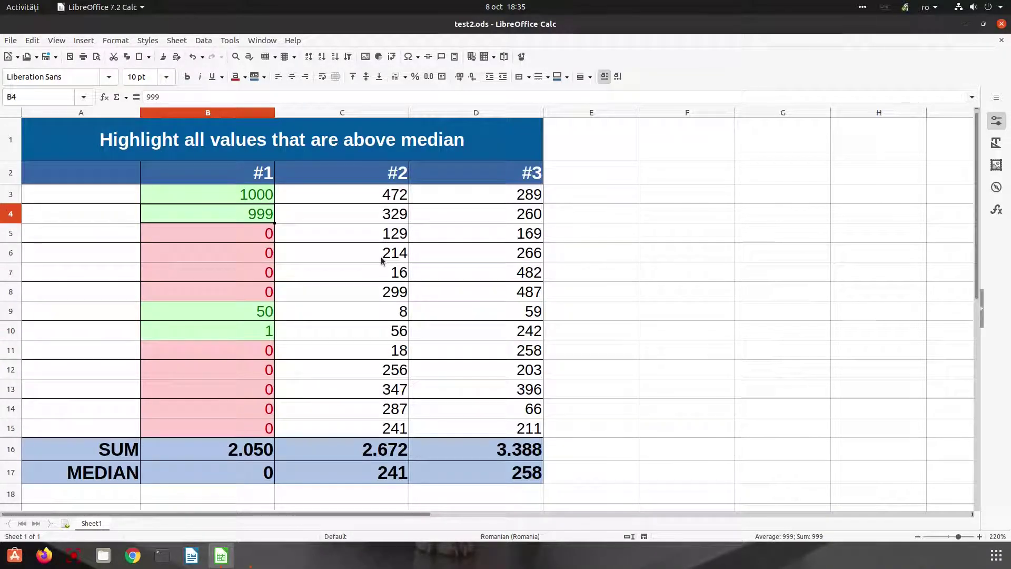
{"action": "type", "text": "20"}
{"action": "key", "text": "Up"}
{"action": "type", "text": "32"}
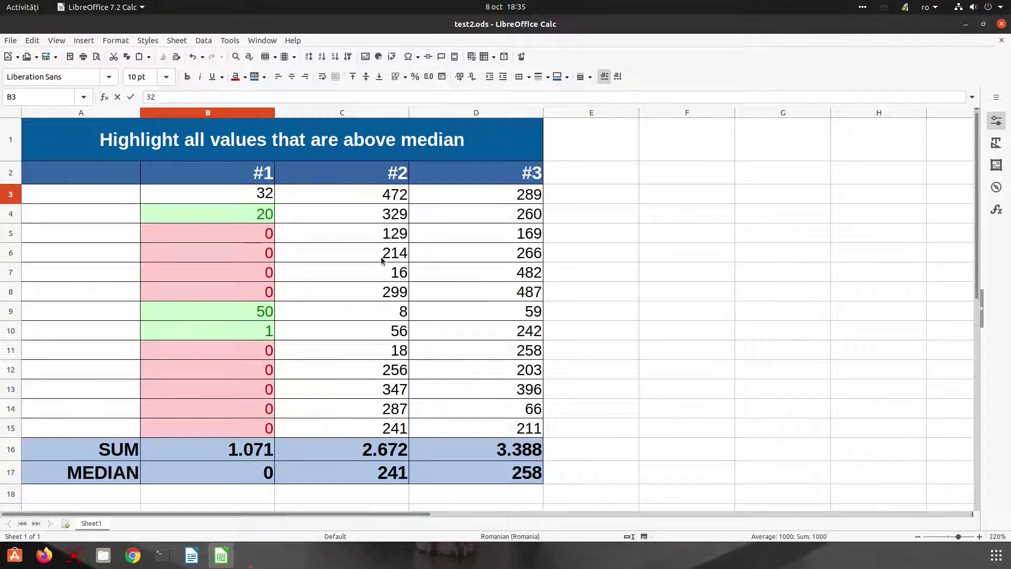
{"action": "key", "text": "Down"}
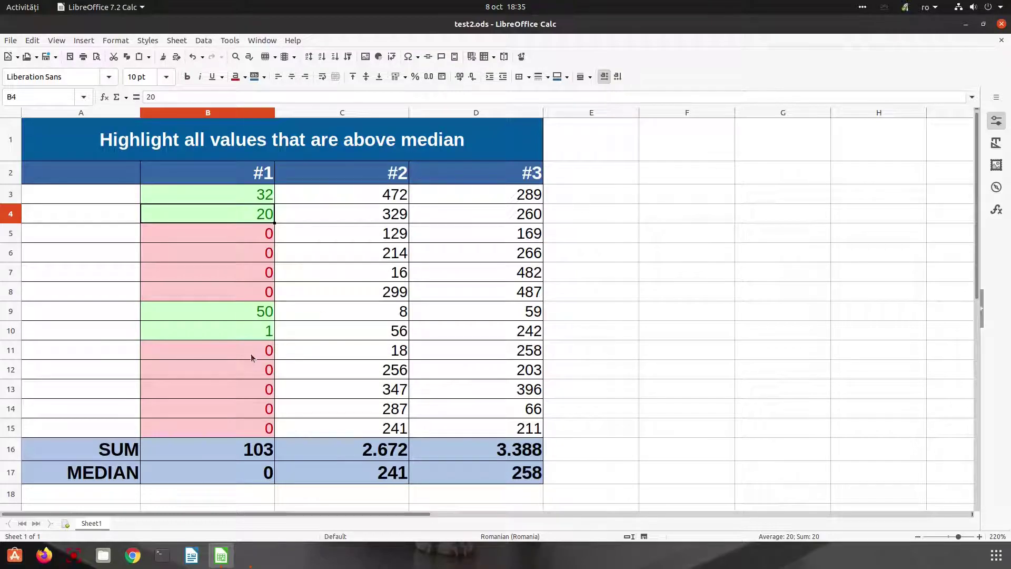
{"action": "key", "text": "Down"}
{"action": "key", "text": "Down"}
{"action": "key", "text": "Down"}
{"action": "type", "text": "2"}
{"action": "key", "text": "Up"}
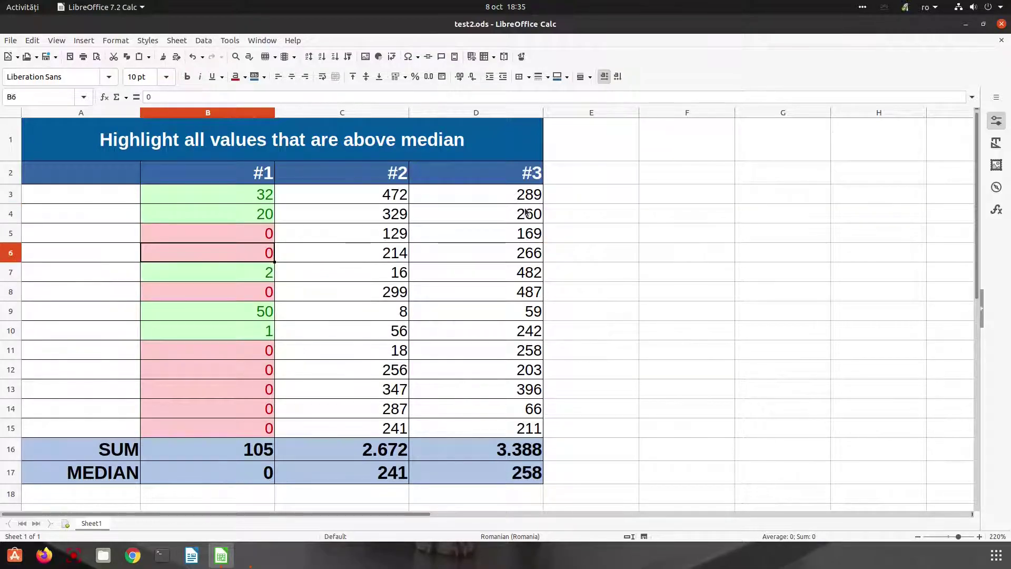
{"action": "type", "text": "5"}
{"action": "key", "text": "Up"}
{"action": "type", "text": "7"}
{"action": "key", "text": "Down"}
{"action": "key", "text": "Down"}
{"action": "key", "text": "Down"}
Enter 8, 12, 14, 8, 7 and 2 into the lower #1 cells.
{"action": "type", "text": "8"}
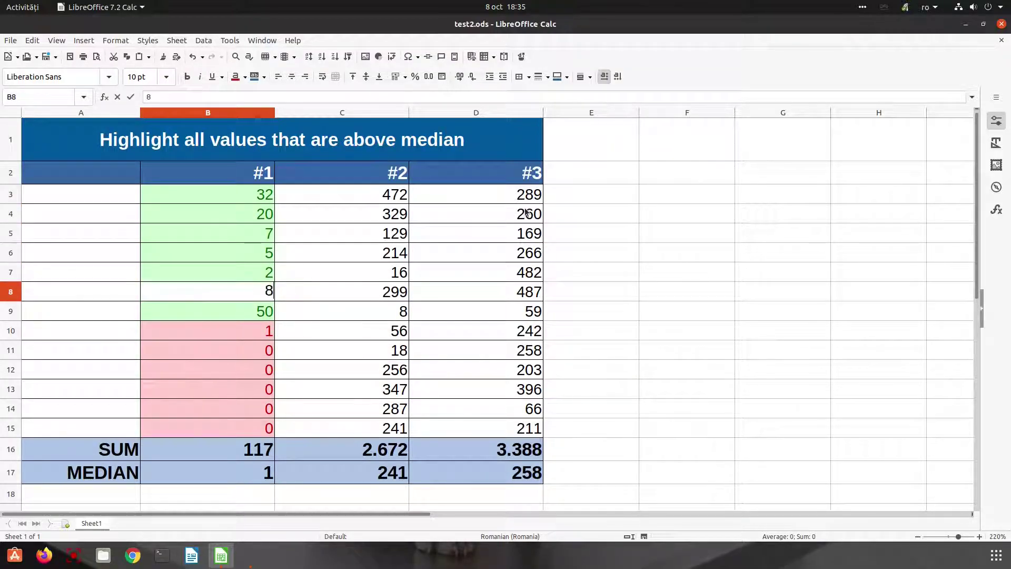
{"action": "key", "text": "Down"}
{"action": "key", "text": "Down"}
{"action": "key", "text": "Down"}
{"action": "type", "text": "12"}
{"action": "key", "text": "Down"}
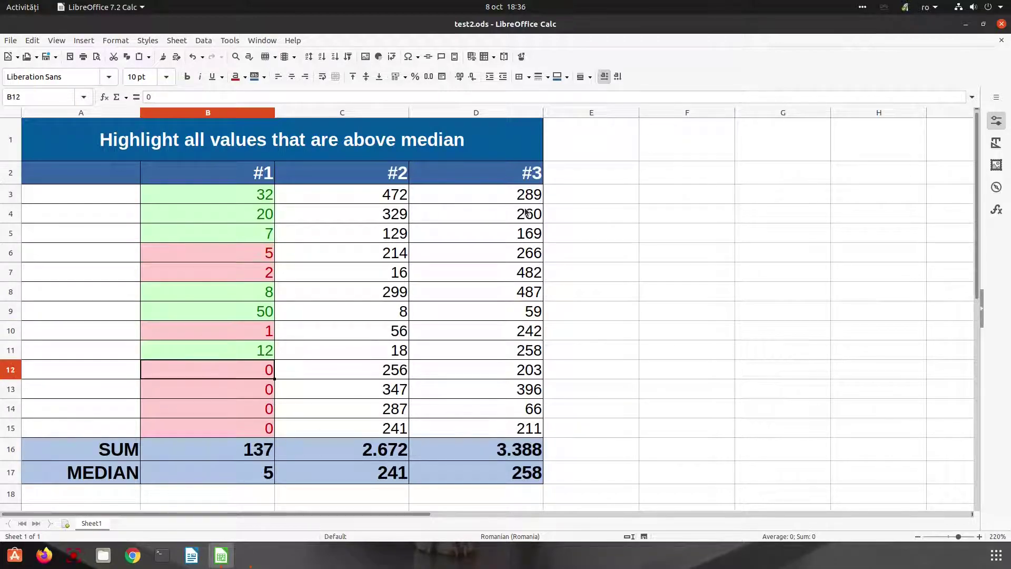
{"action": "type", "text": "14"}
{"action": "key", "text": "Down"}
{"action": "key", "text": "Down"}
{"action": "type", "text": "8"}
{"action": "key", "text": "Up"}
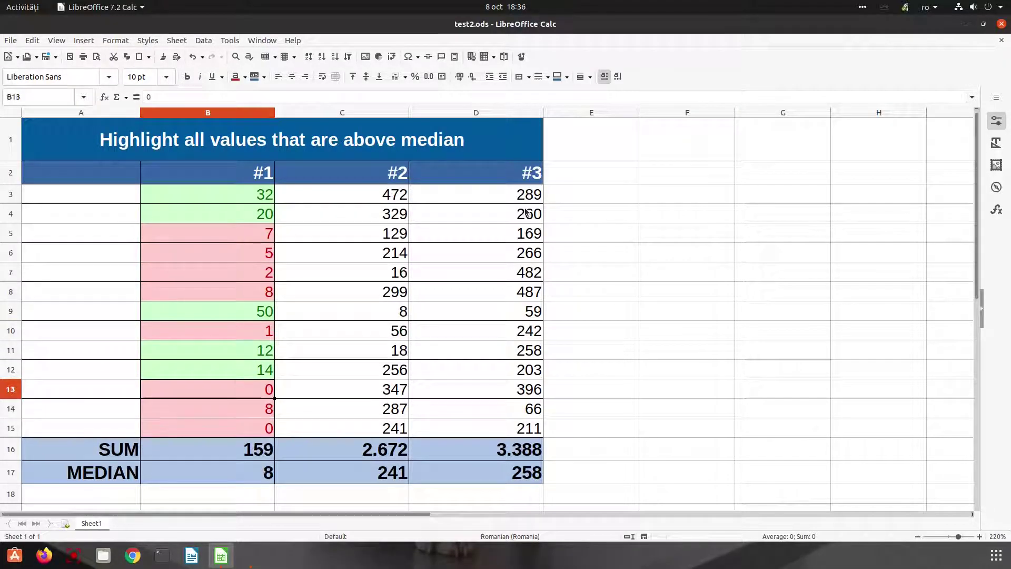
{"action": "type", "text": "7"}
{"action": "key", "text": "Down"}
{"action": "key", "text": "Down"}
{"action": "type", "text": "2"}
{"action": "key", "text": "Up"}
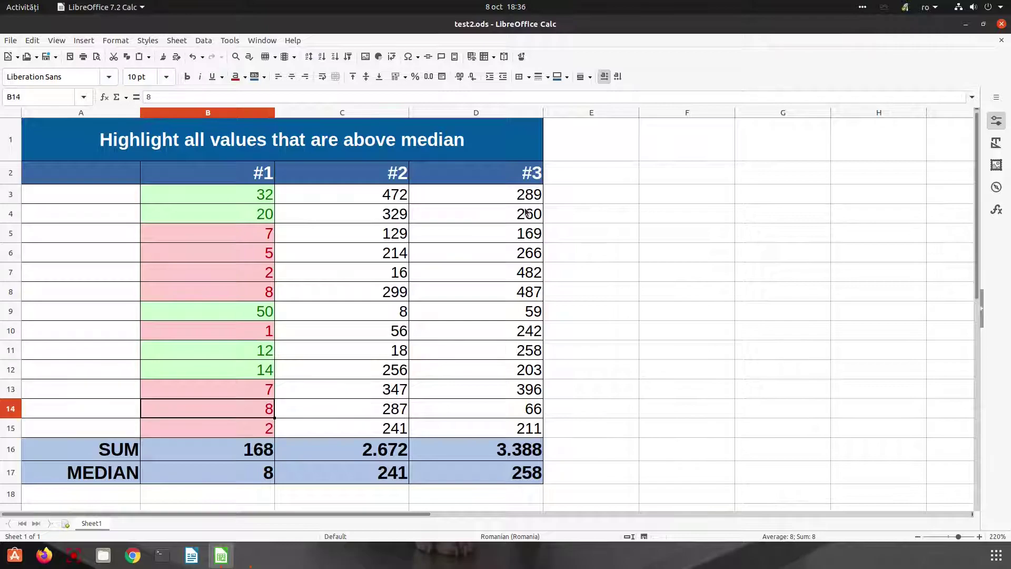
{"action": "left_click", "coordinate": [259, 481]}
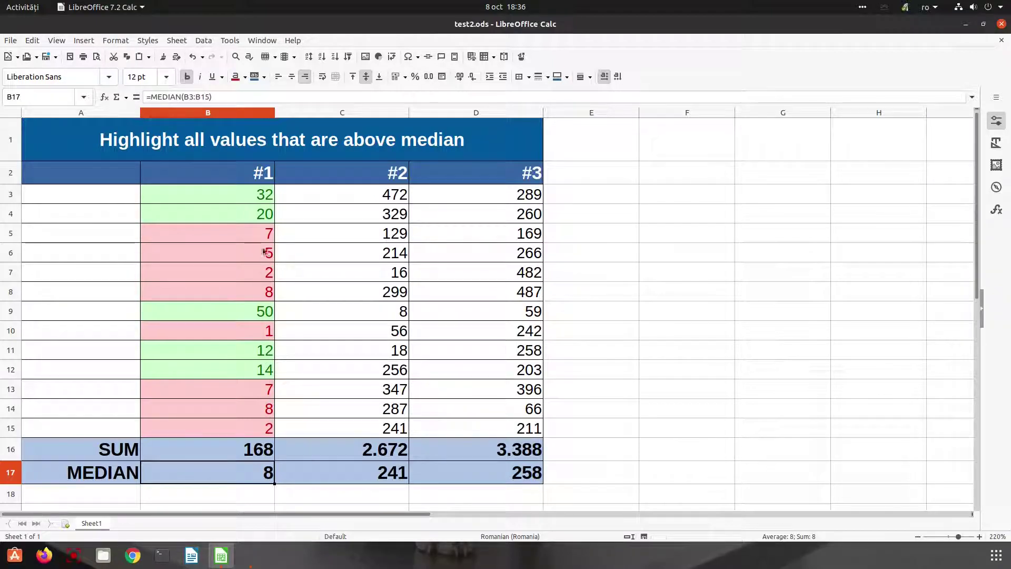
{"action": "left_click", "coordinate": [265, 215]}
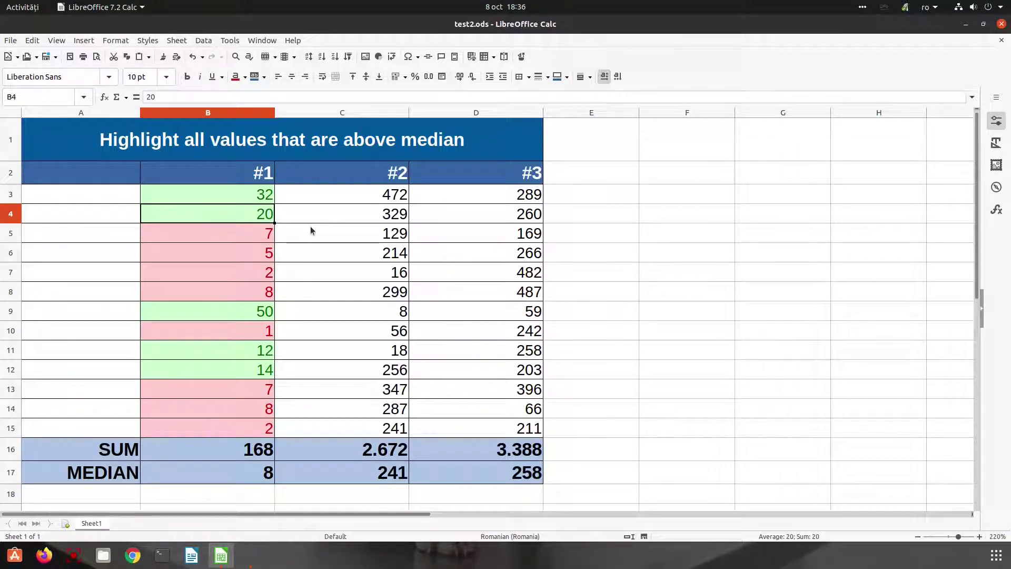